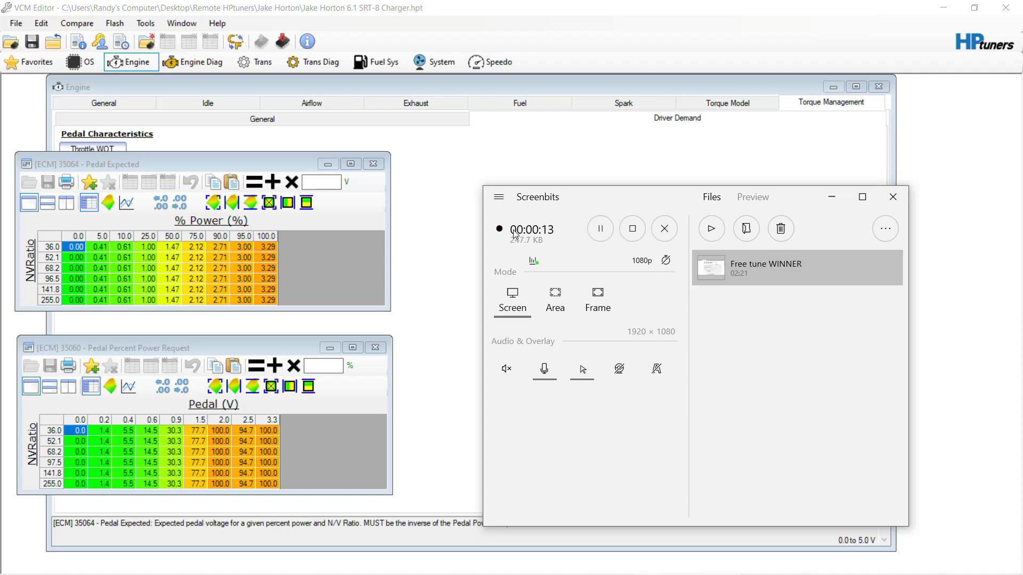
Move the Pedal Expected table to the upper right and Pedal Percent Power Request below it
{"action": "left_click", "coordinate": [829, 200]}
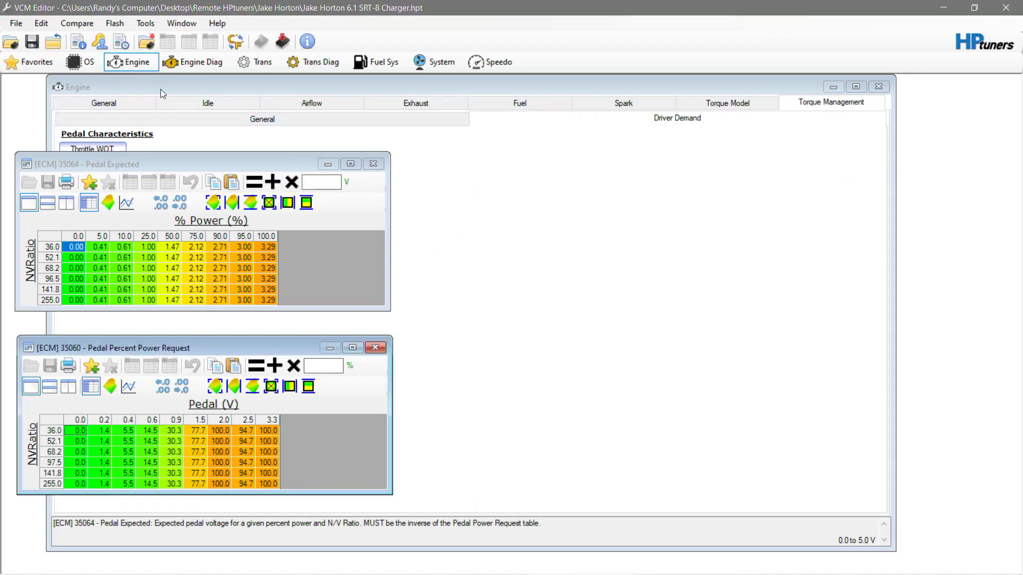
{"action": "left_click_drag", "start_coordinate": [240, 162], "coordinate": [834, 158]}
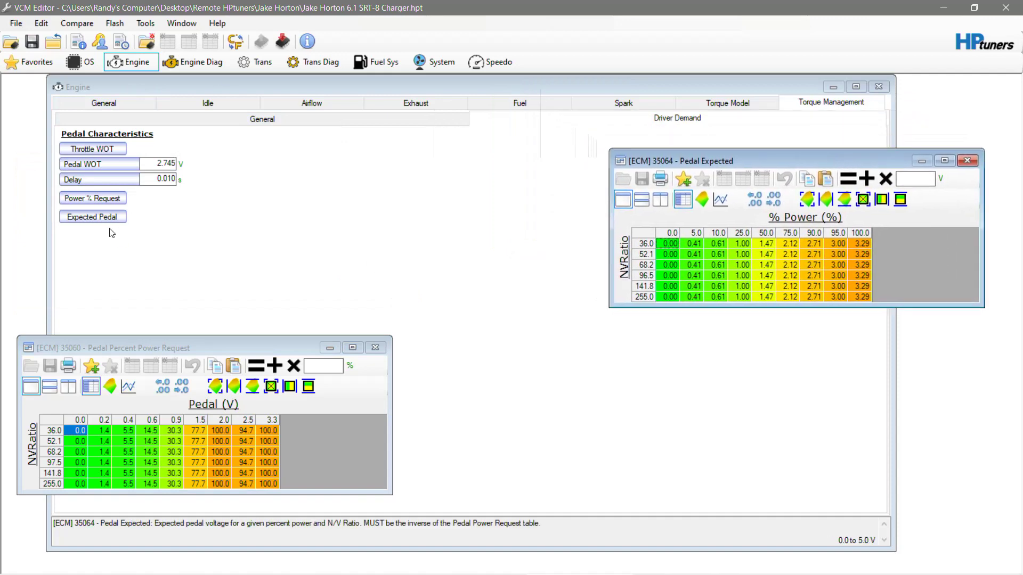
{"action": "left_click_drag", "start_coordinate": [256, 347], "coordinate": [847, 339]}
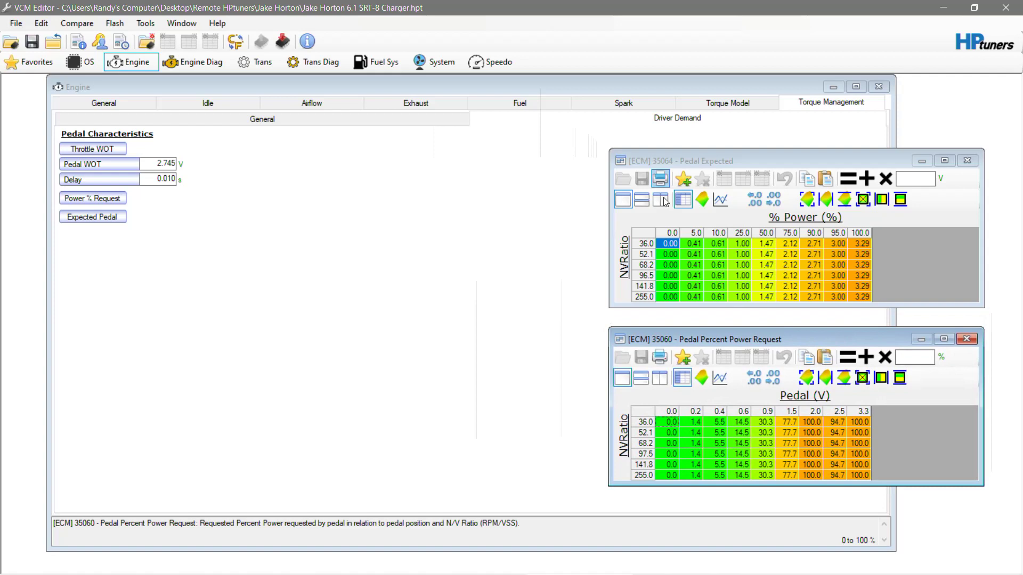
Copy the Pedal Expected 36.0 row voltages into the Power Request pedal axis (0.0–3.3 V)
{"action": "left_click", "coordinate": [646, 243]}
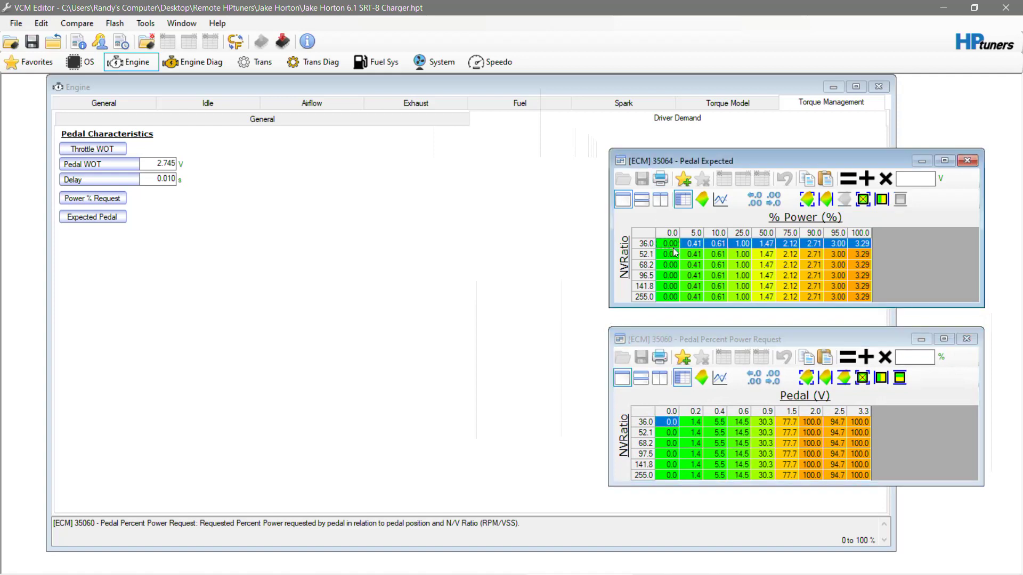
{"action": "right_click", "coordinate": [673, 248]}
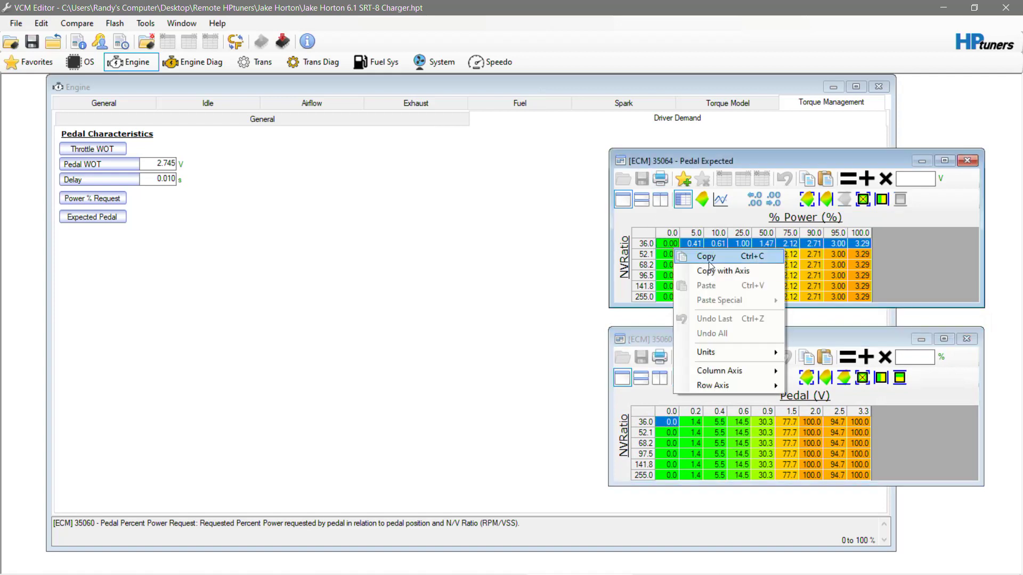
{"action": "left_click", "coordinate": [708, 257]}
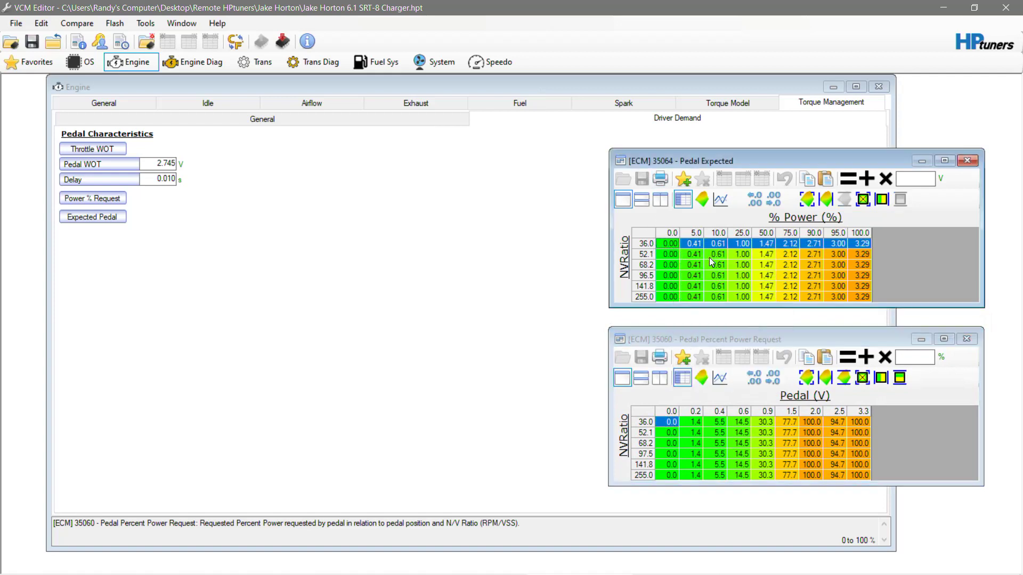
{"action": "left_click", "coordinate": [671, 413]}
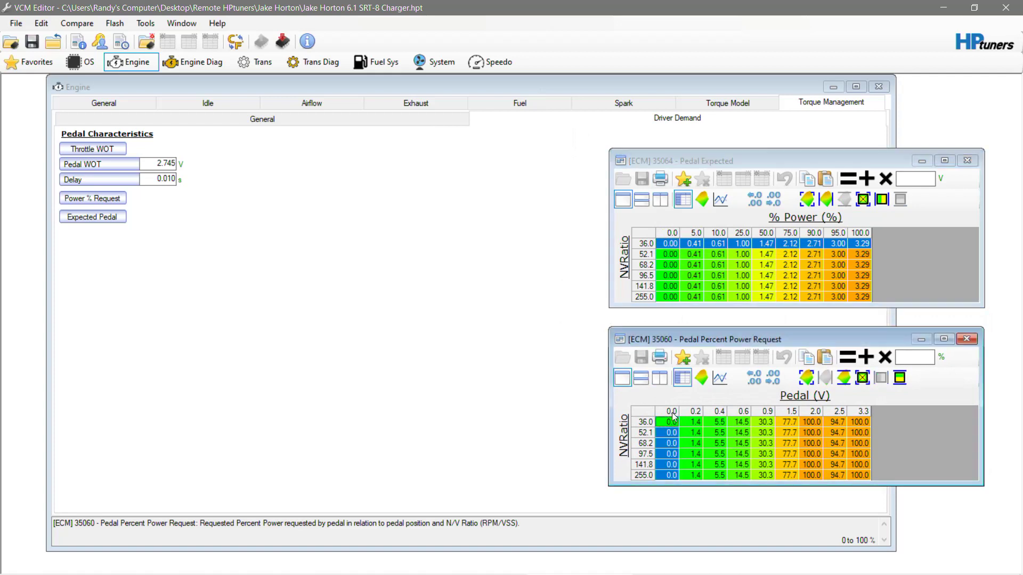
{"action": "right_click", "coordinate": [670, 414]}
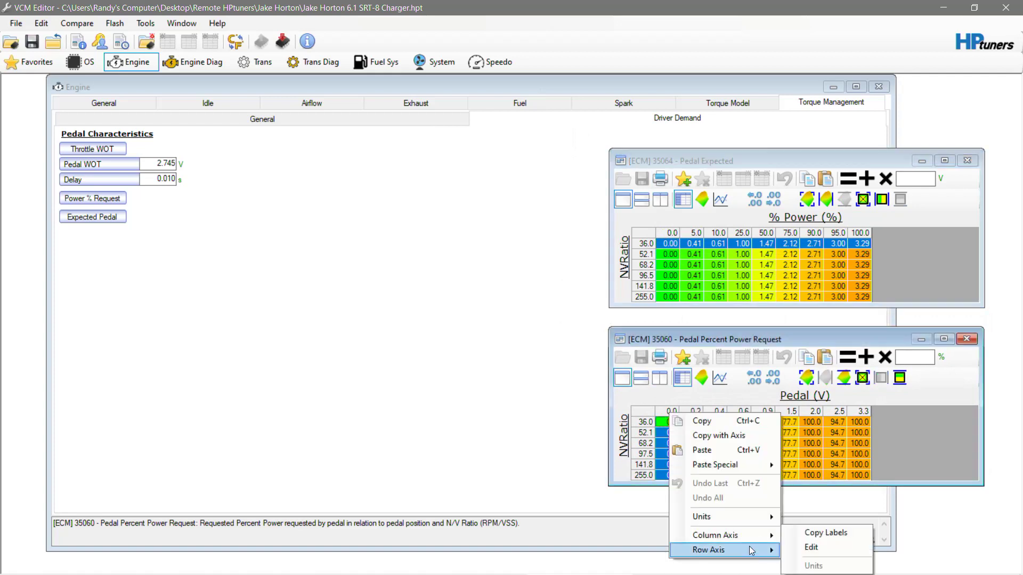
{"action": "mouse_move", "coordinate": [746, 535]}
{"action": "left_click", "coordinate": [803, 546]}
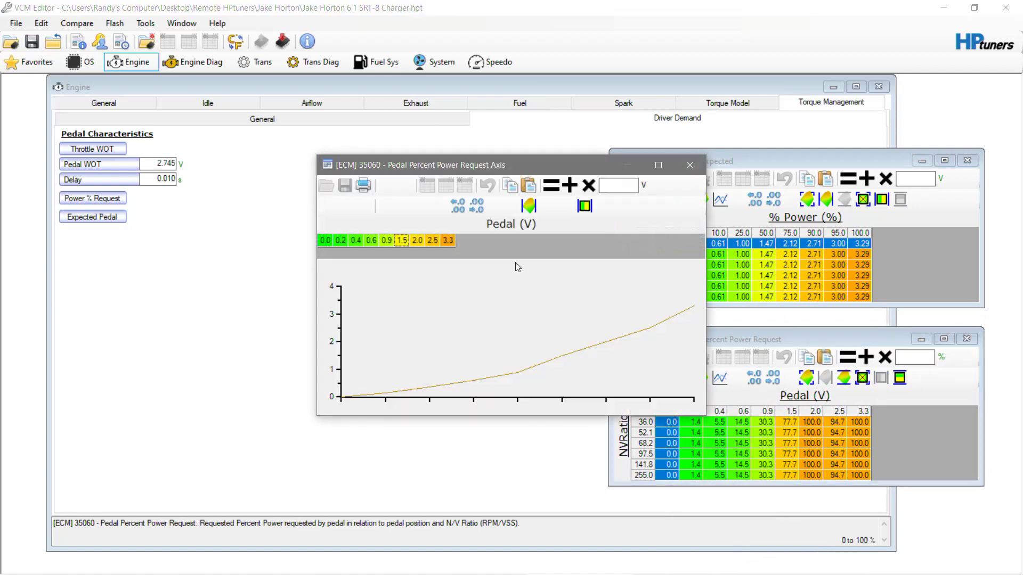
{"action": "right_click", "coordinate": [328, 241]}
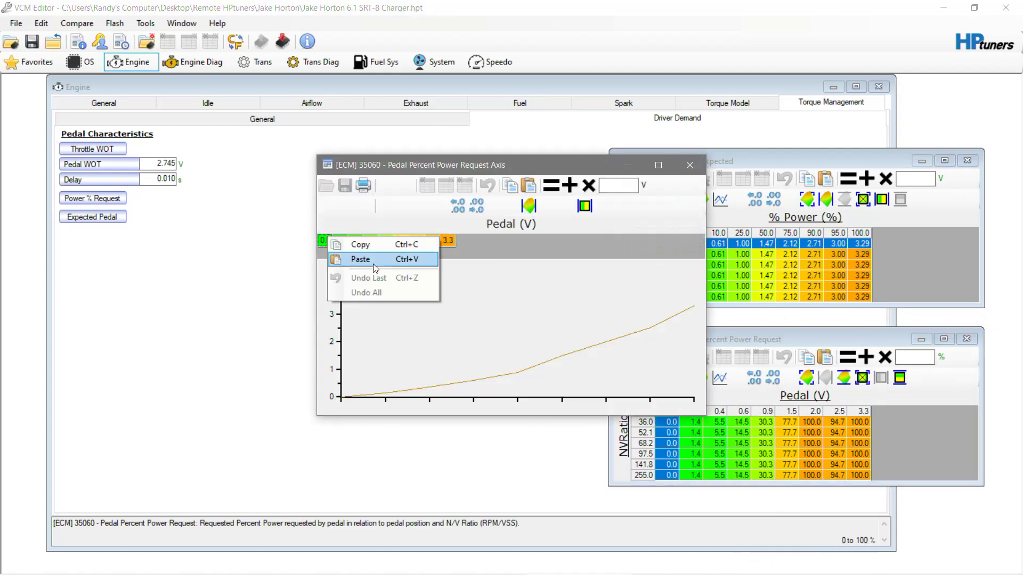
{"action": "left_click", "coordinate": [351, 259]}
{"action": "left_click", "coordinate": [689, 164]}
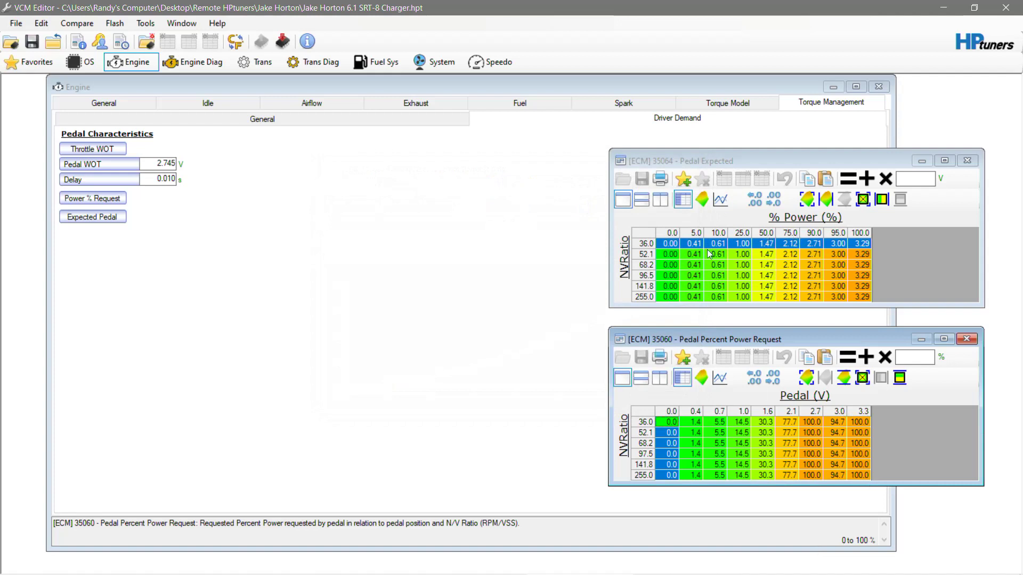
Copy all Pedal Expected % Power axis values (0.0 to 100.0)
{"action": "right_click", "coordinate": [672, 238]}
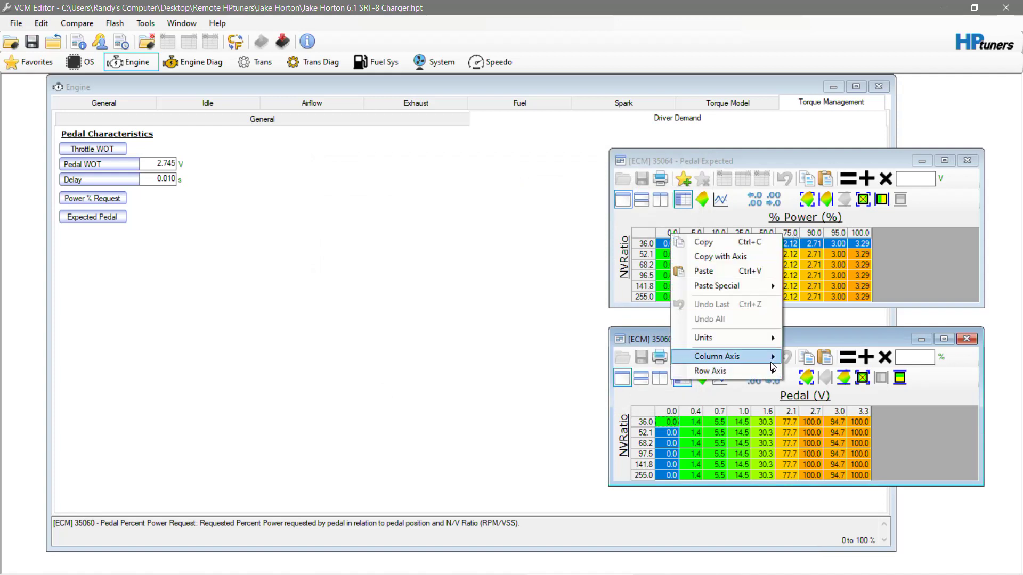
{"action": "mouse_move", "coordinate": [770, 357]}
{"action": "left_click", "coordinate": [814, 373]}
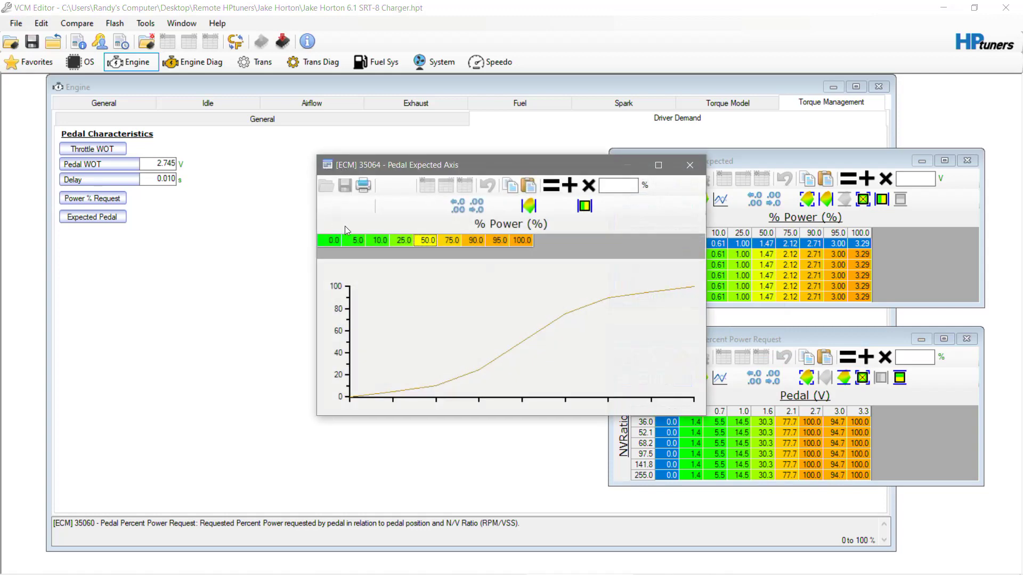
{"action": "left_click", "coordinate": [330, 240]}
{"action": "key", "text": "ctrl+a"}
{"action": "right_click", "coordinate": [332, 238]}
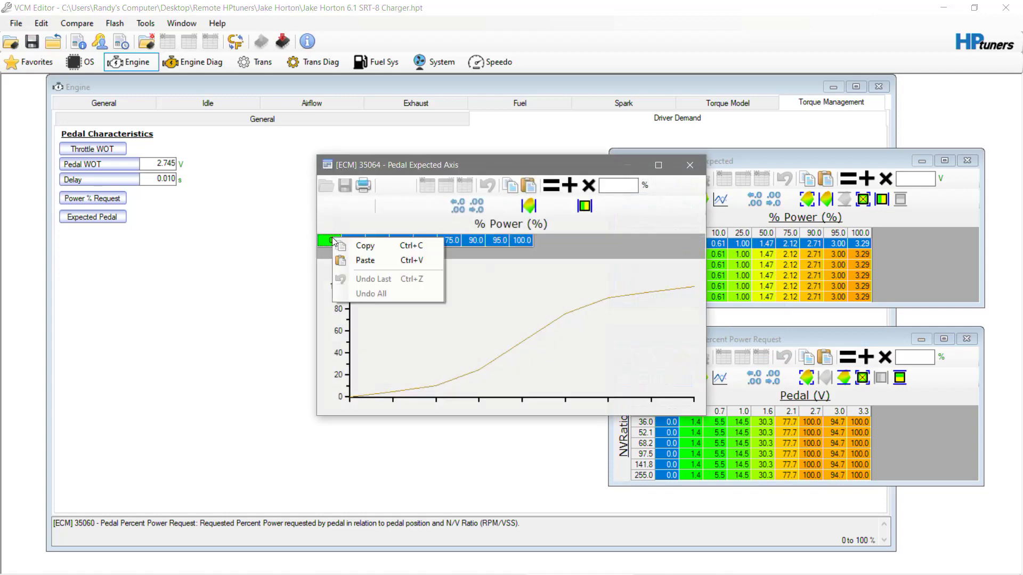
{"action": "left_click", "coordinate": [356, 246]}
{"action": "left_click", "coordinate": [689, 164]}
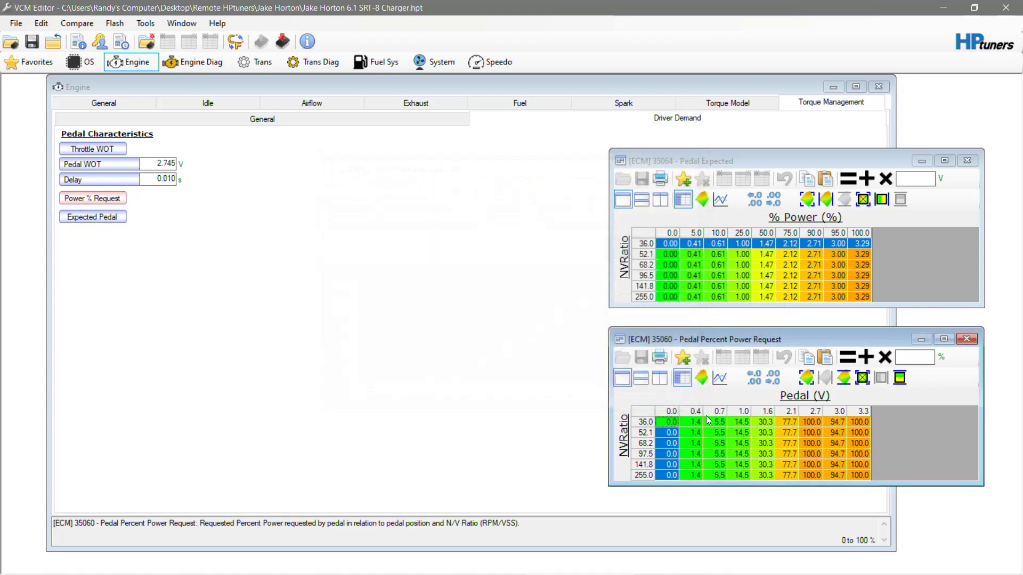
Paste the percent values into the 36.0 and 52.1 Power Request rows
{"action": "left_click", "coordinate": [671, 422]}
{"action": "right_click", "coordinate": [670, 426]}
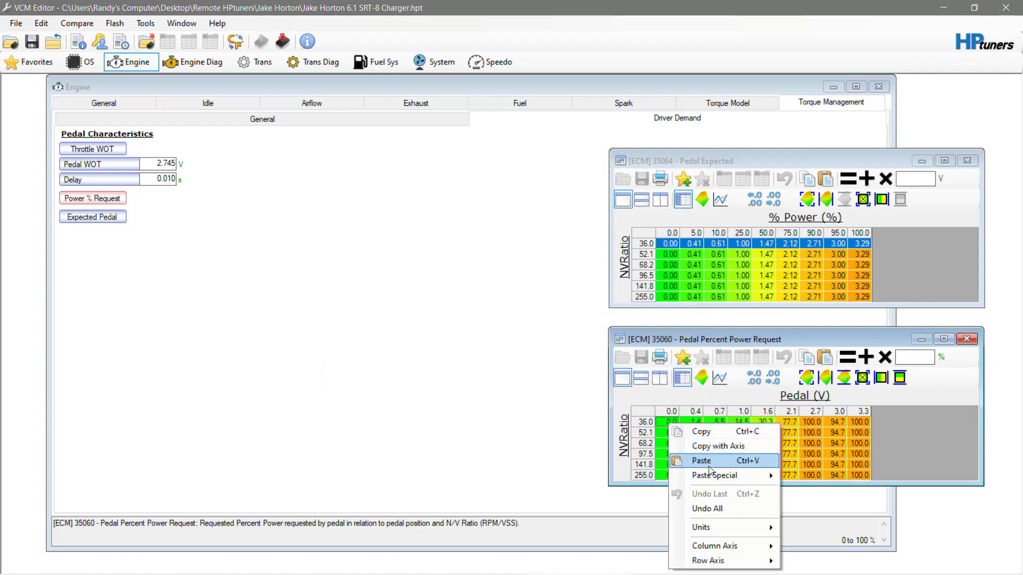
{"action": "left_click", "coordinate": [695, 395]}
{"action": "right_click", "coordinate": [676, 431]}
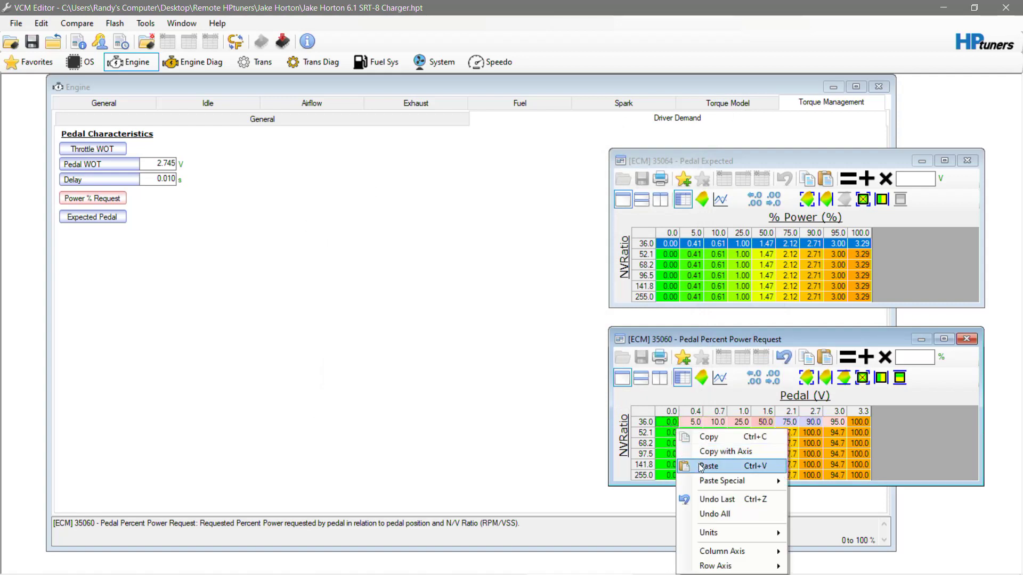
{"action": "left_click", "coordinate": [692, 465]}
{"action": "right_click", "coordinate": [670, 430]}
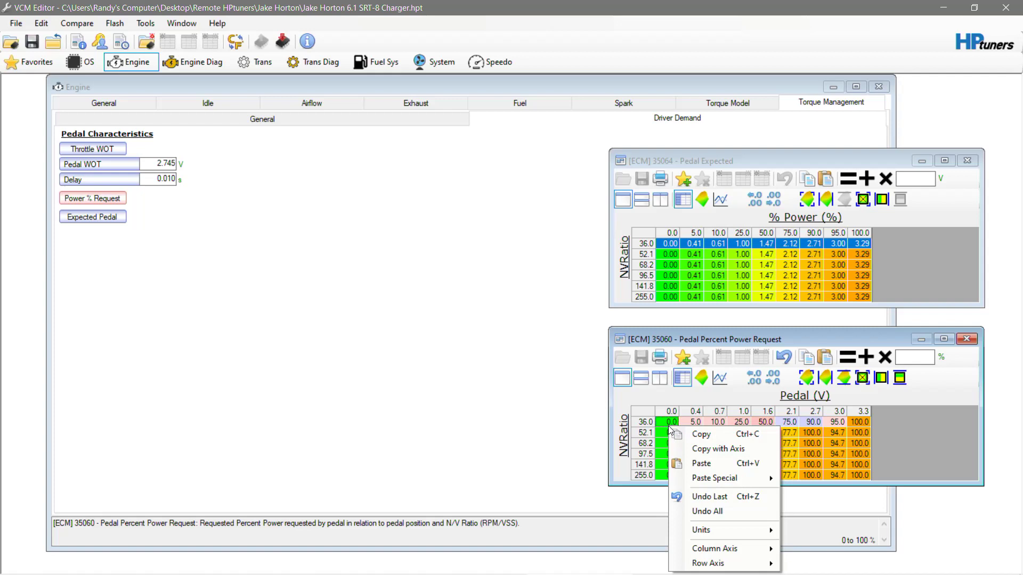
{"action": "right_click", "coordinate": [655, 430]}
{"action": "right_click", "coordinate": [655, 433]}
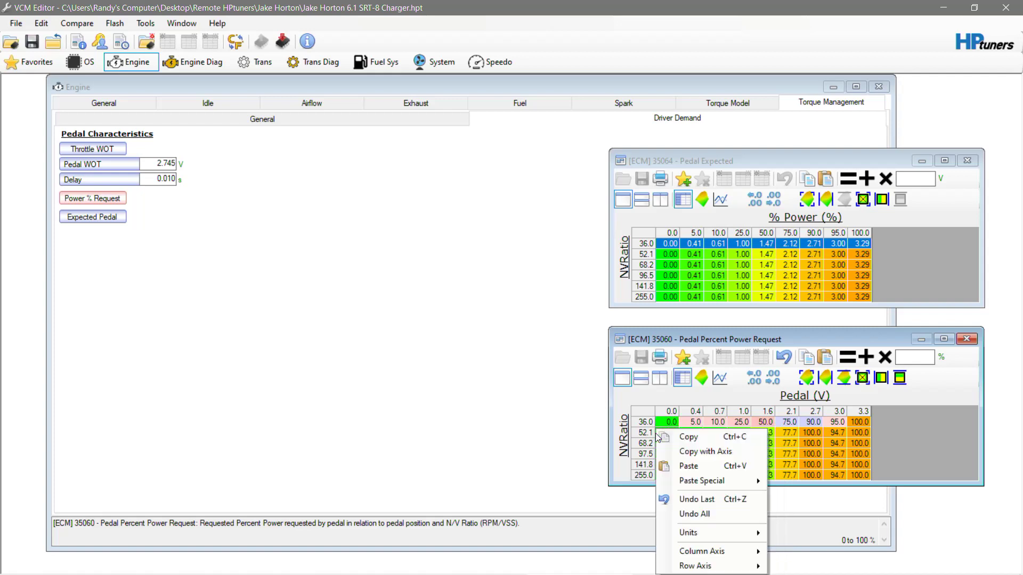
{"action": "left_click", "coordinate": [692, 469]}
Paste the percent values into the 68.2, 97.5, 255.0 and 141.8 Power Request rows
{"action": "right_click", "coordinate": [674, 442]}
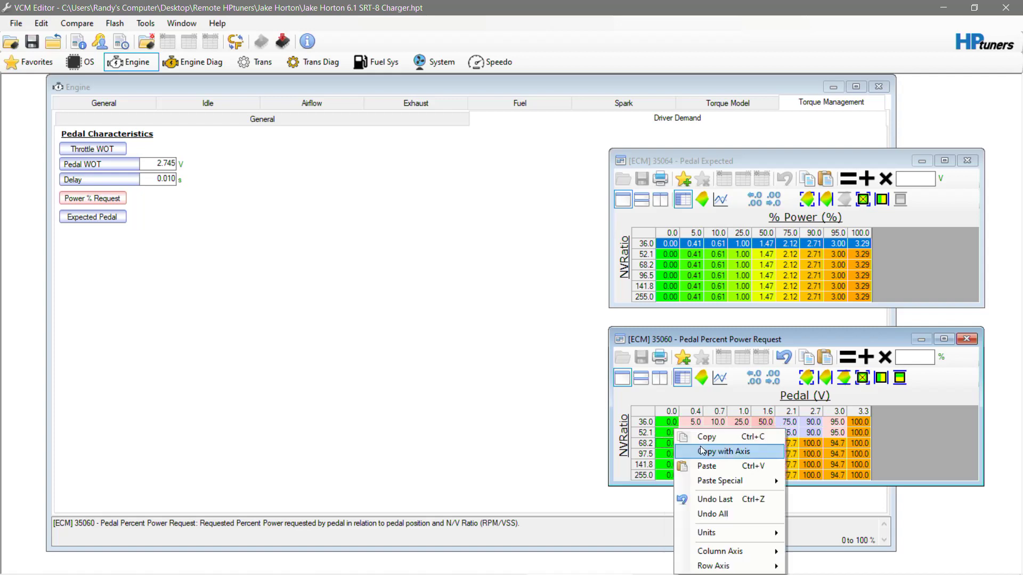
{"action": "left_click", "coordinate": [723, 465]}
{"action": "right_click", "coordinate": [672, 454]}
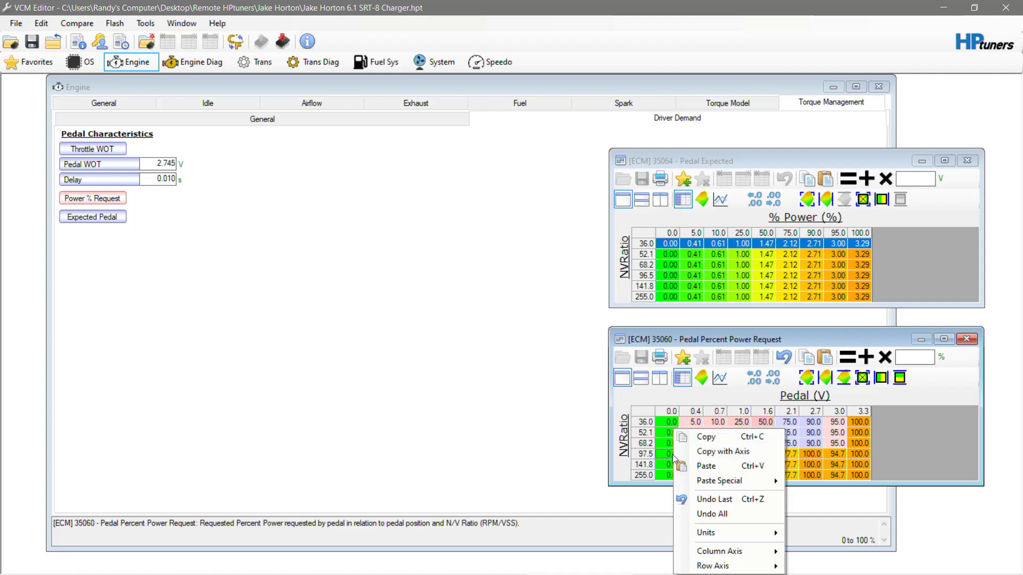
{"action": "left_click", "coordinate": [701, 471]}
{"action": "right_click", "coordinate": [667, 471]}
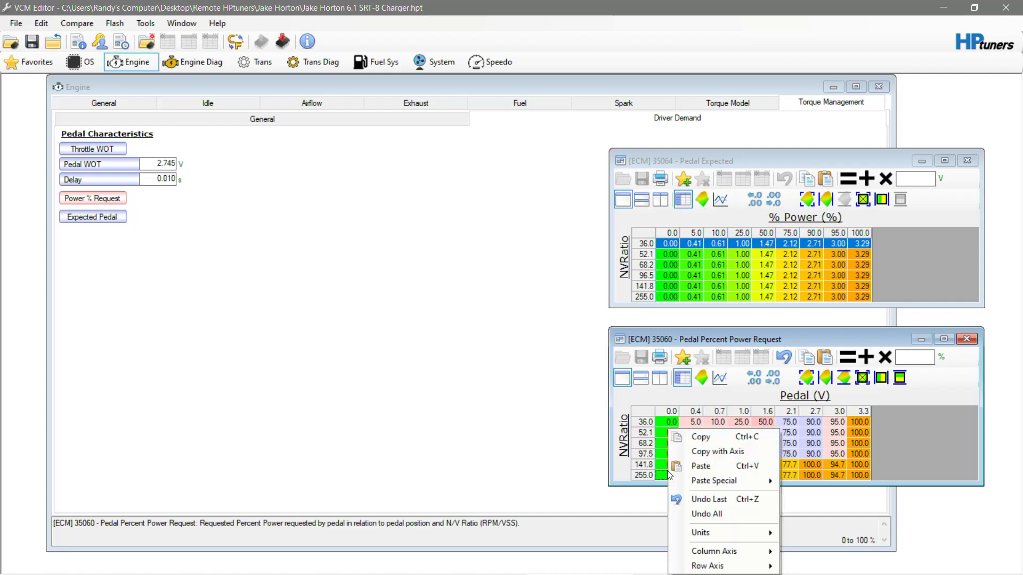
{"action": "left_click", "coordinate": [706, 469]}
{"action": "right_click", "coordinate": [673, 467]}
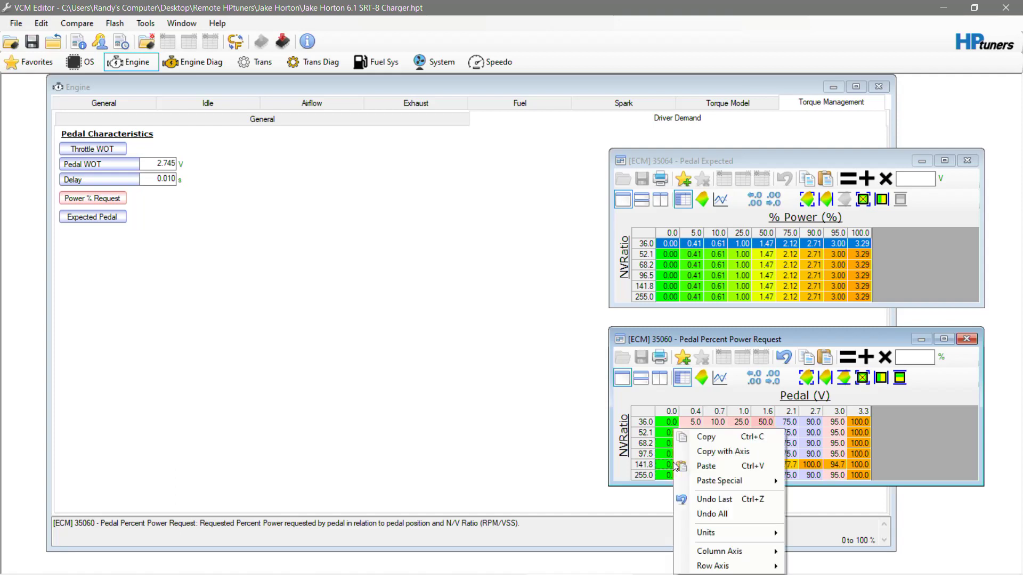
{"action": "left_click", "coordinate": [724, 465]}
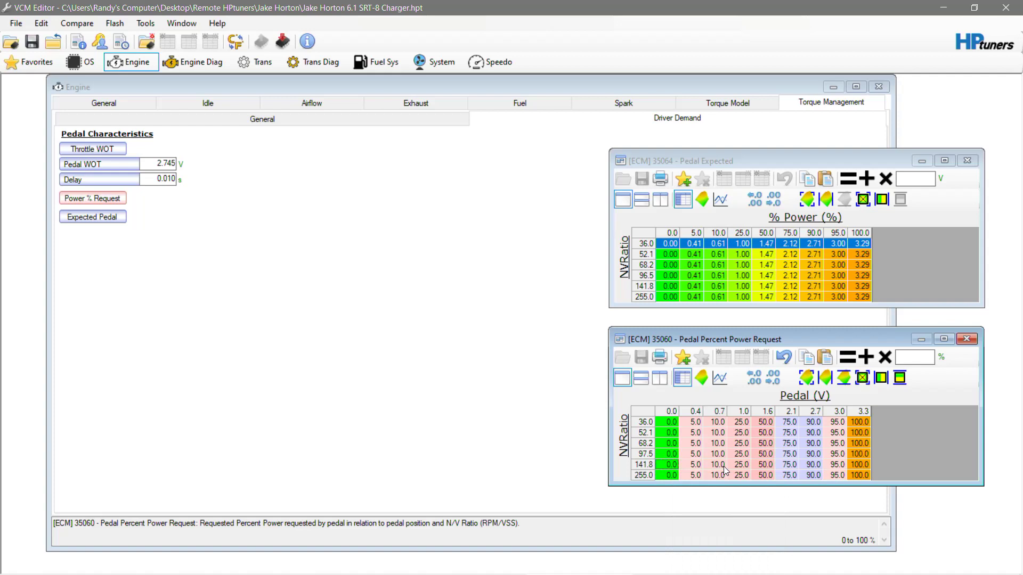
Copy all Power Request pedal voltage axis values (0.0–3.3 V)
{"action": "left_click", "coordinate": [773, 377]}
{"action": "left_click", "coordinate": [762, 378]}
{"action": "right_click", "coordinate": [760, 418]}
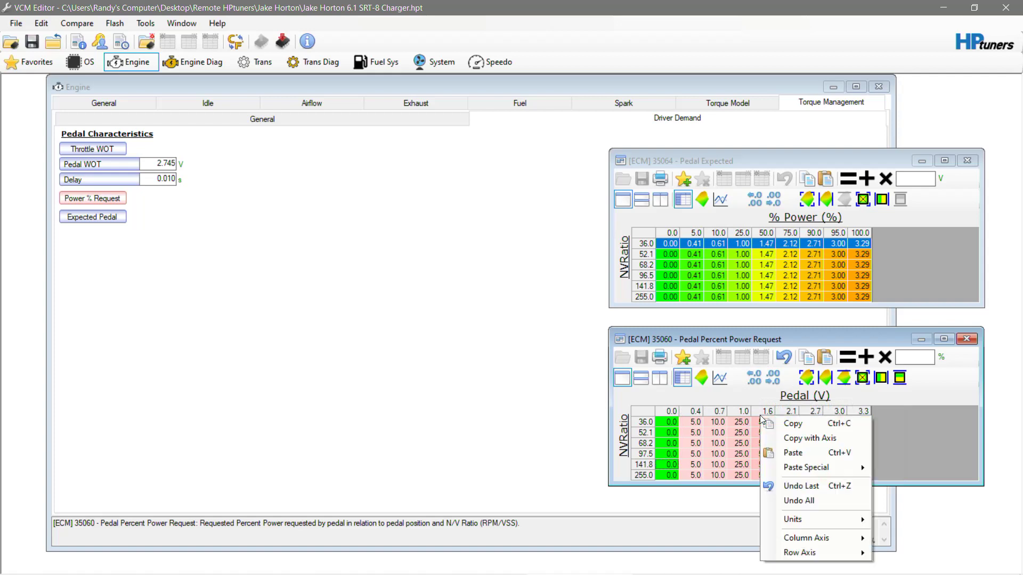
{"action": "mouse_move", "coordinate": [820, 539]}
{"action": "left_click", "coordinate": [902, 546]}
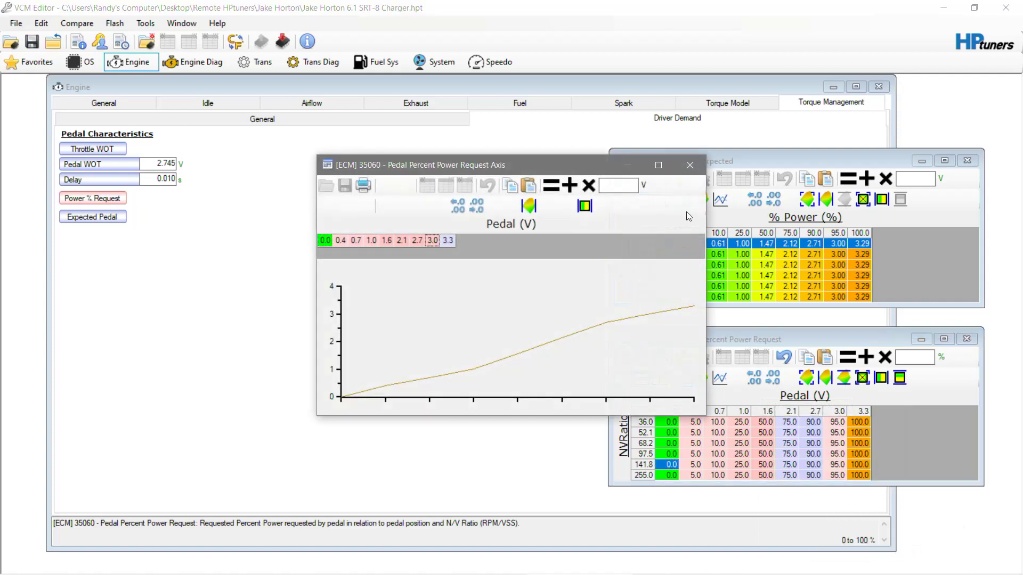
{"action": "left_click", "coordinate": [359, 273]}
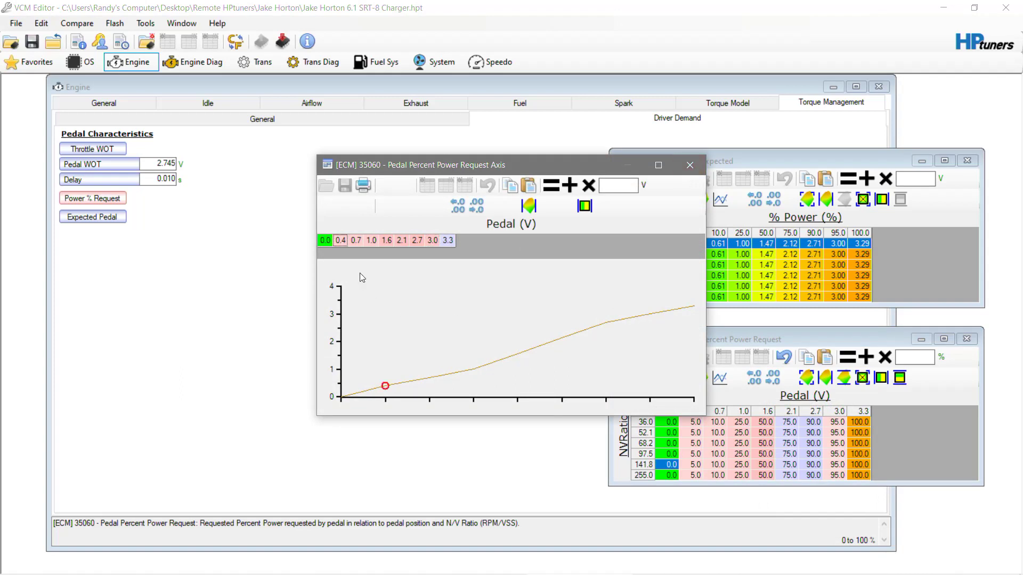
{"action": "left_click_drag", "start_coordinate": [324, 241], "coordinate": [543, 237]}
{"action": "right_click", "coordinate": [326, 242]}
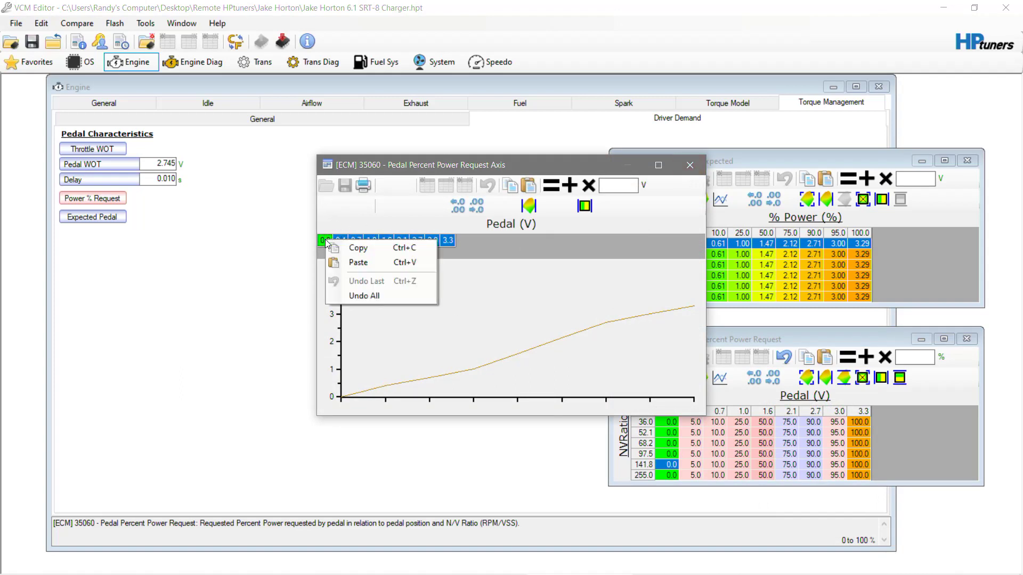
{"action": "left_click", "coordinate": [346, 251]}
{"action": "left_click", "coordinate": [689, 166]}
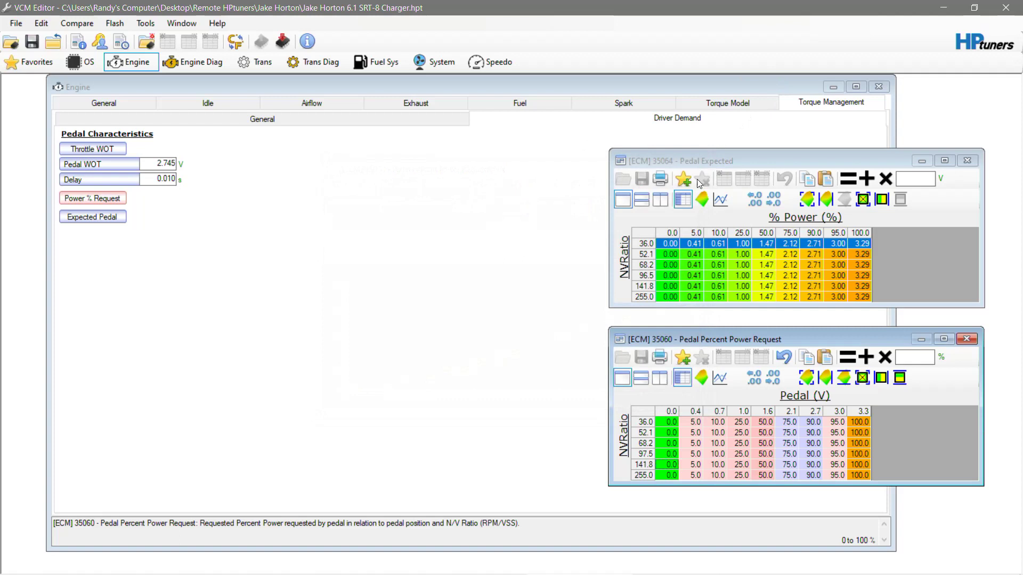
Paste the pedal voltages into the Pedal Expected 36.0, 52.1 and 68.2 rows
{"action": "left_click", "coordinate": [664, 243]}
{"action": "right_click", "coordinate": [664, 243]}
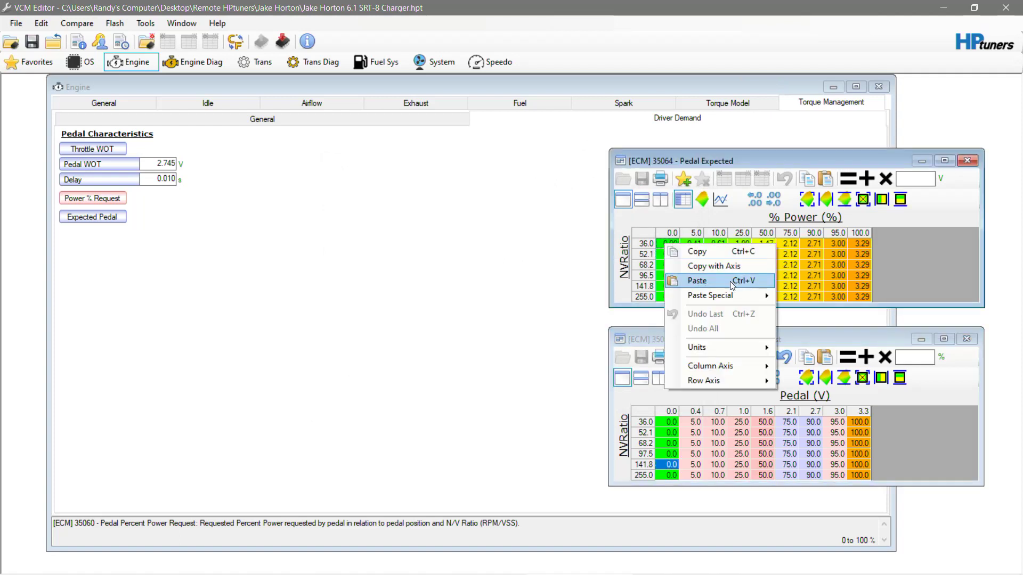
{"action": "left_click", "coordinate": [709, 281]}
{"action": "right_click", "coordinate": [668, 254]}
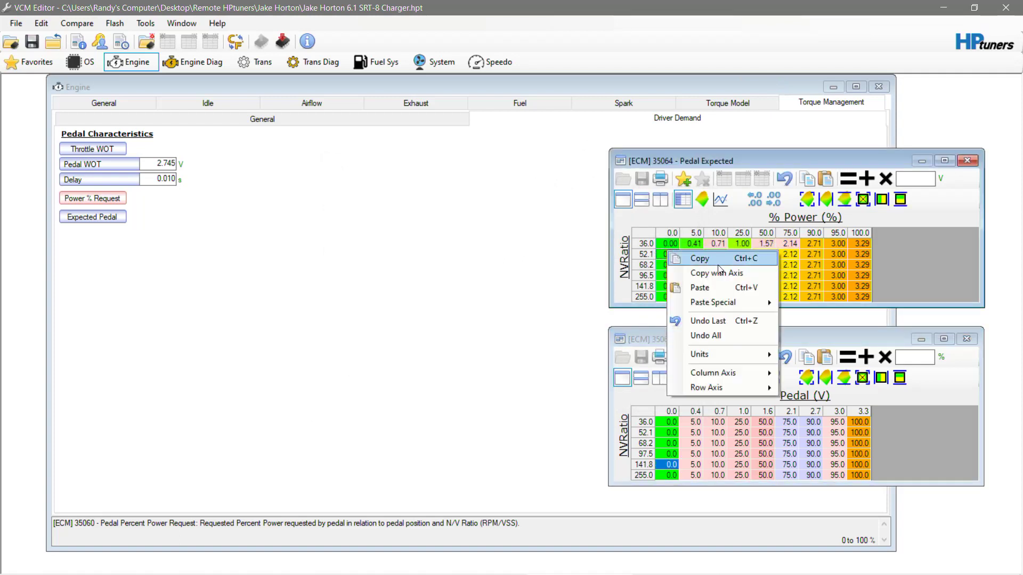
{"action": "left_click", "coordinate": [716, 292]}
{"action": "right_click", "coordinate": [669, 263]}
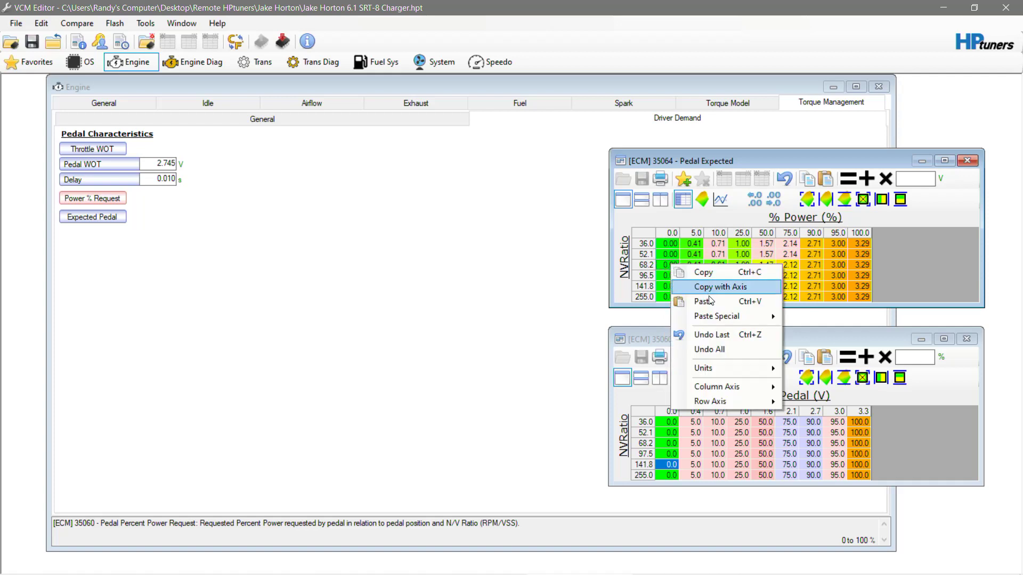
{"action": "left_click", "coordinate": [709, 299]}
Paste the pedal voltages into the Pedal Expected 96.5 and 141.8 rows
{"action": "right_click", "coordinate": [669, 278]}
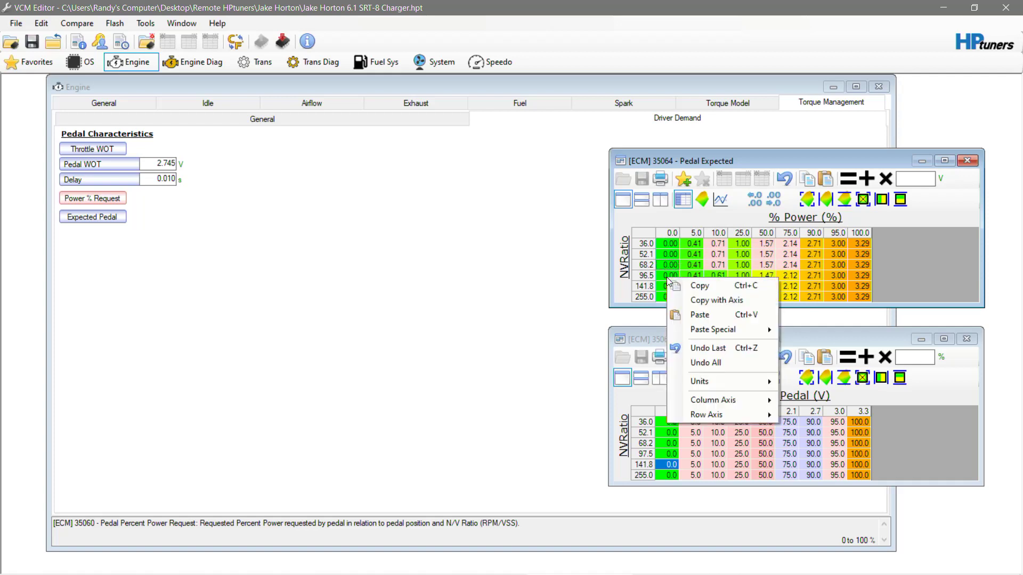
{"action": "left_click", "coordinate": [708, 316]}
{"action": "right_click", "coordinate": [669, 279]}
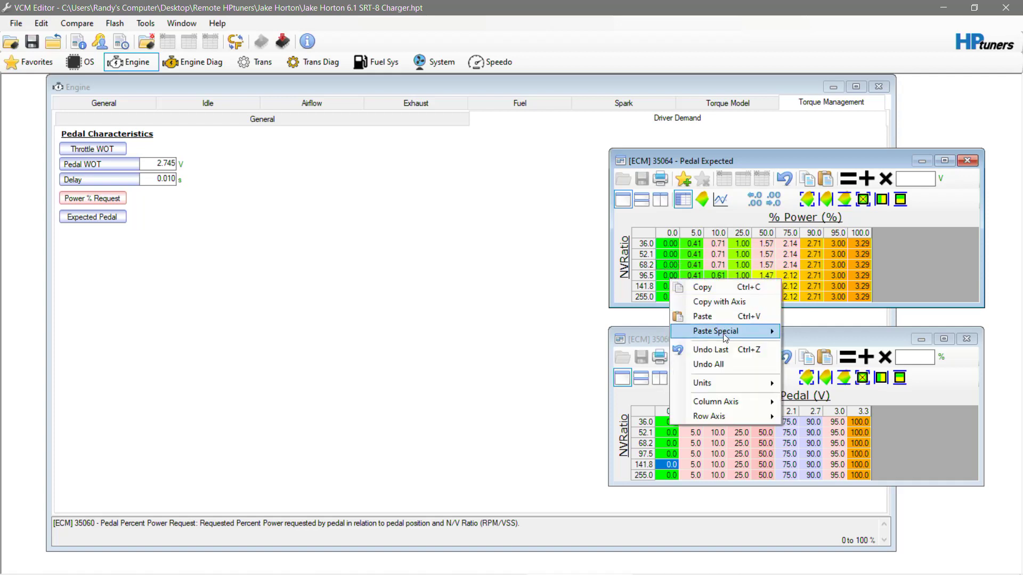
{"action": "left_click", "coordinate": [716, 318]}
{"action": "right_click", "coordinate": [669, 275]}
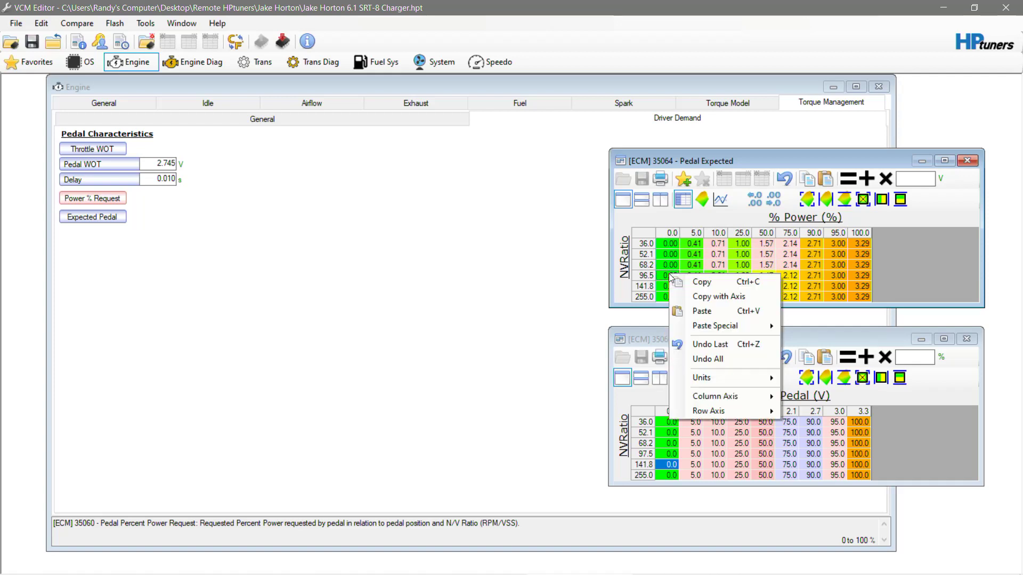
{"action": "left_click", "coordinate": [708, 312]}
{"action": "right_click", "coordinate": [670, 288]}
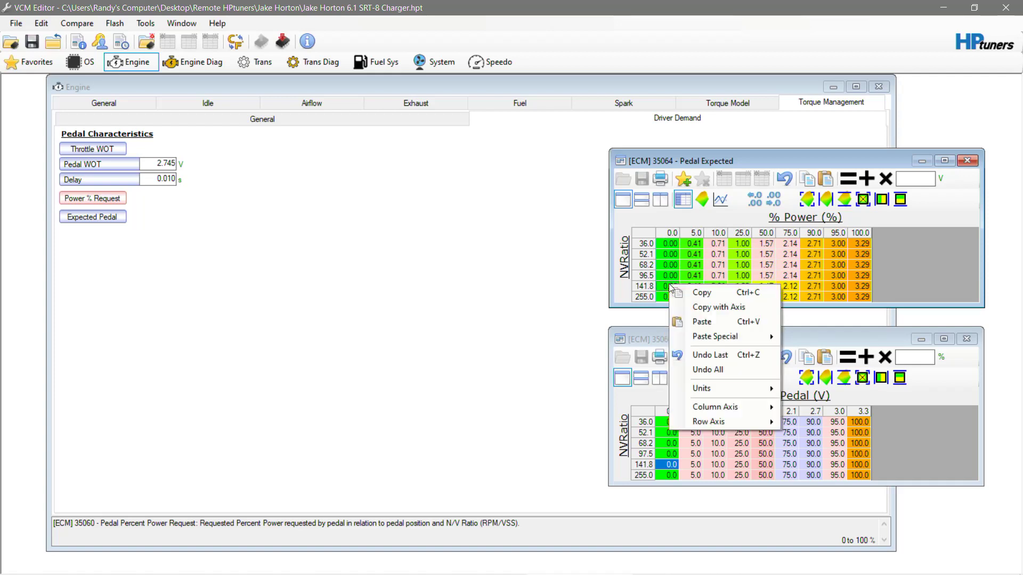
{"action": "left_click", "coordinate": [734, 326]}
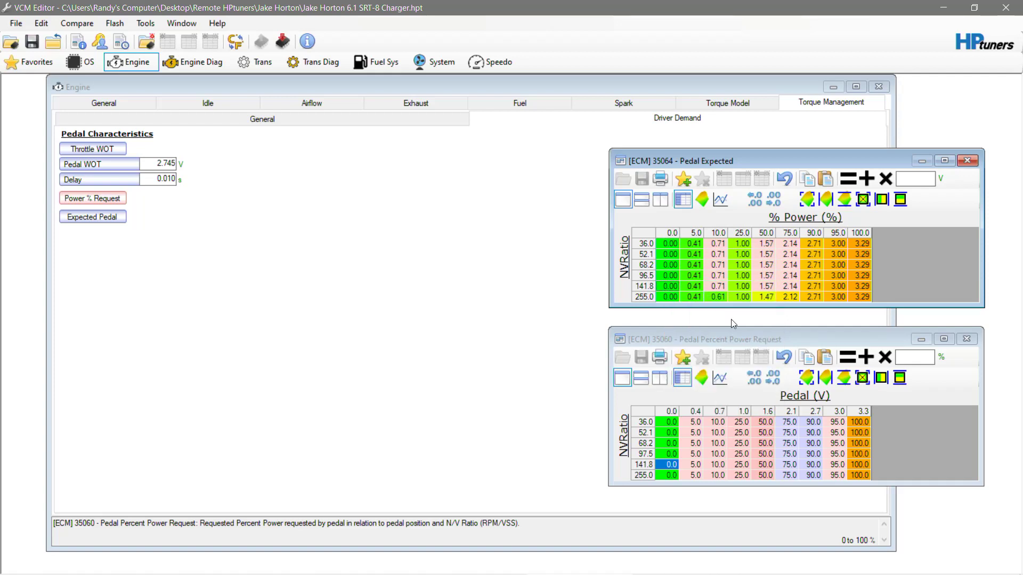
{"action": "right_click", "coordinate": [667, 297]}
Paste the pedal voltages into the Pedal Expected 255.0 row
{"action": "left_click", "coordinate": [702, 334]}
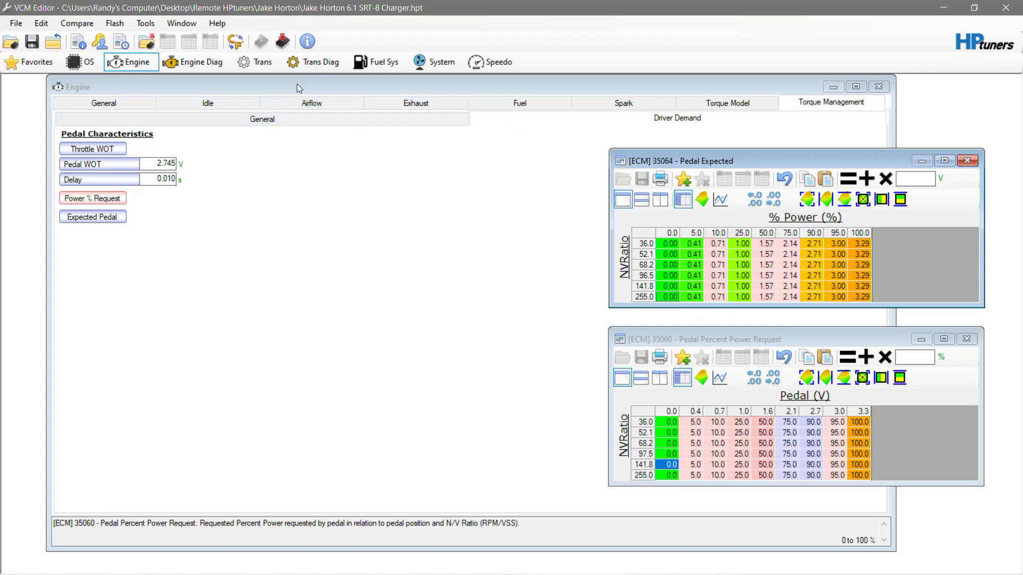
Review the ETC Throttle Body Airflow and Maximum Demanded Throttle Voltage tables under Airflow
{"action": "left_click", "coordinate": [312, 101]}
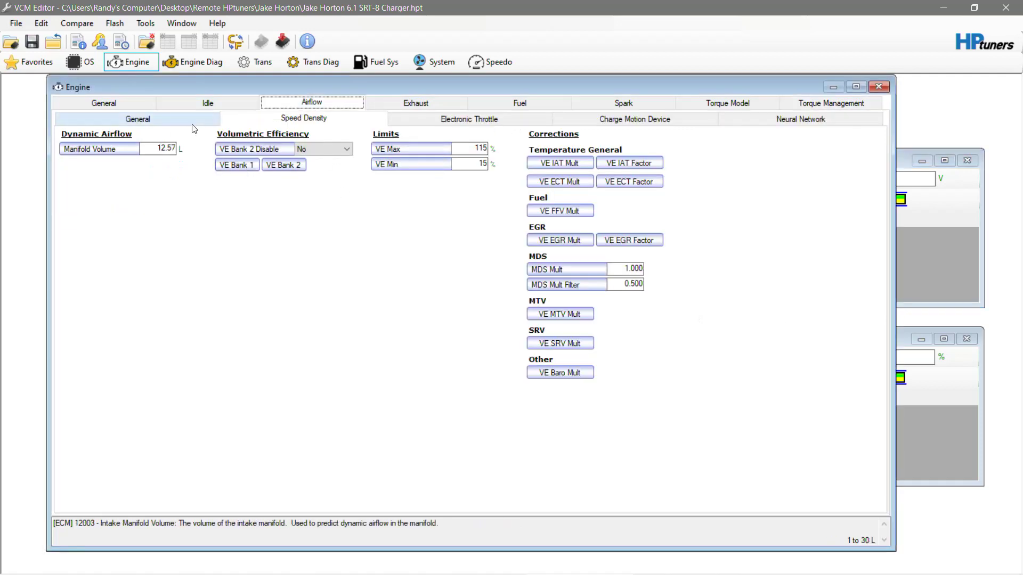
{"action": "left_click", "coordinate": [138, 119]}
{"action": "left_click", "coordinate": [480, 122]}
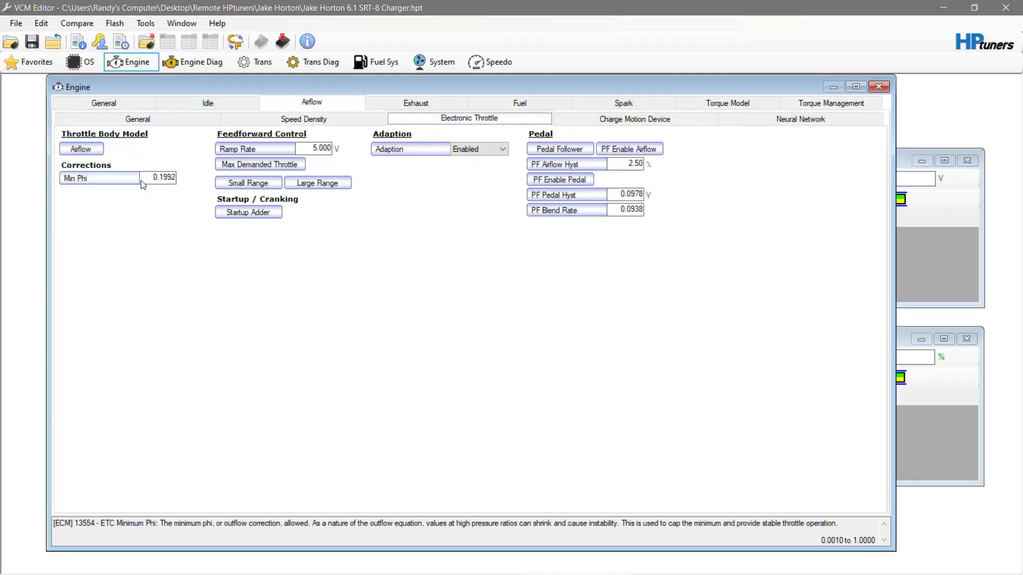
{"action": "left_click", "coordinate": [92, 152]}
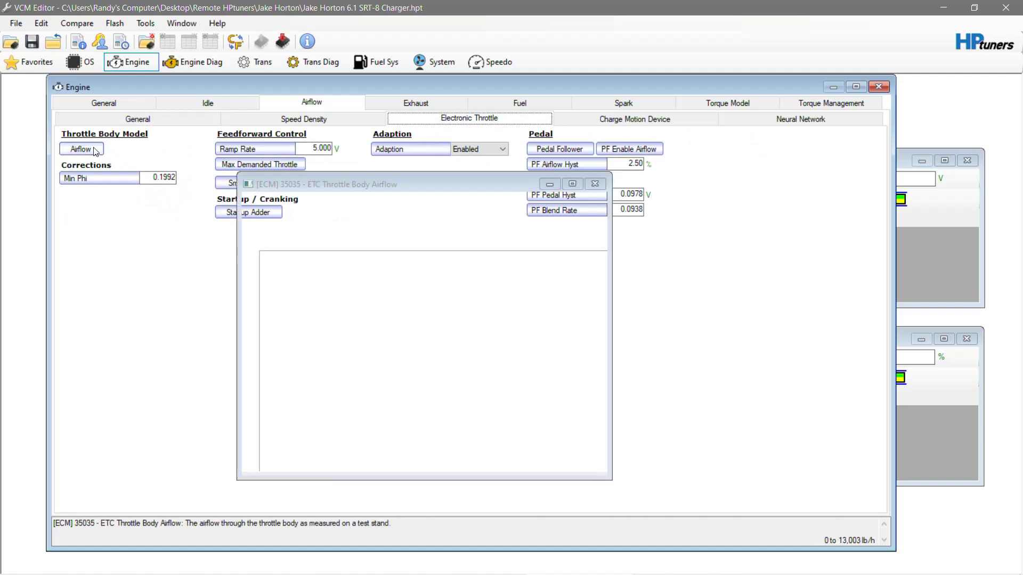
{"action": "left_click", "coordinate": [594, 185]}
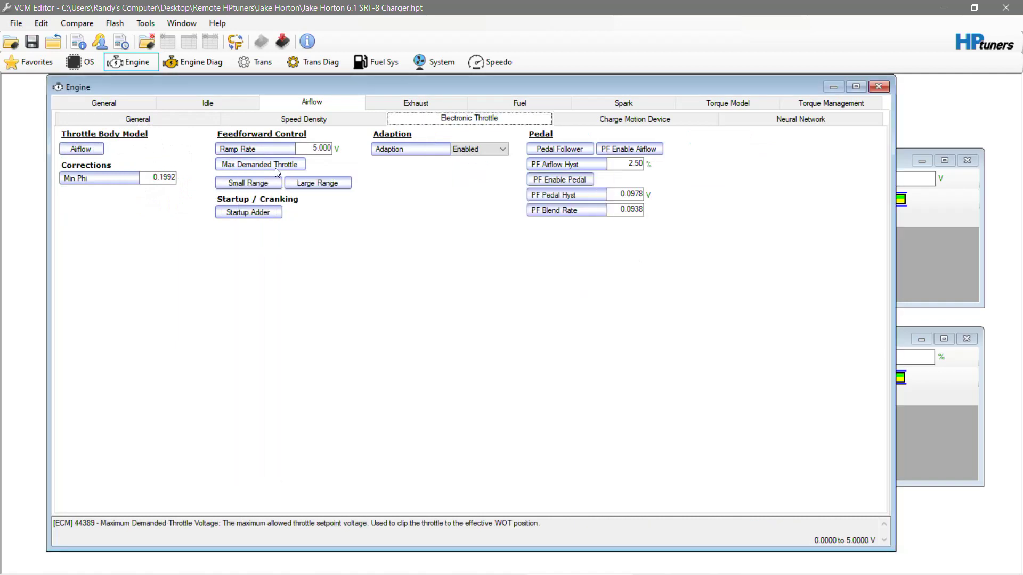
{"action": "left_click", "coordinate": [274, 166]}
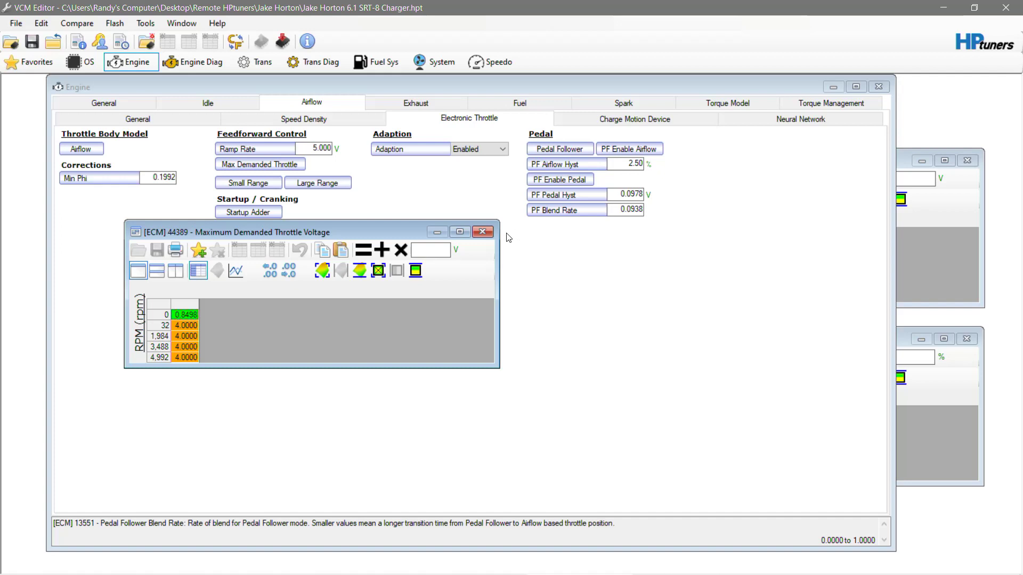
{"action": "left_click", "coordinate": [483, 231]}
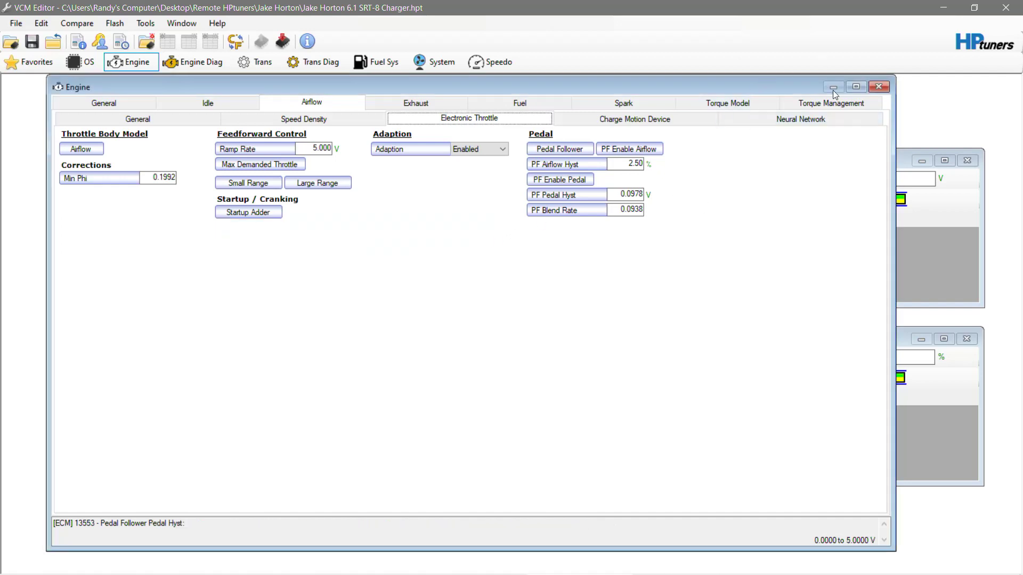
Check Throttle WOT reads 3.745 V under Driver Demand, then open the Pedal Expected % Power axis
{"action": "left_click", "coordinate": [554, 101]}
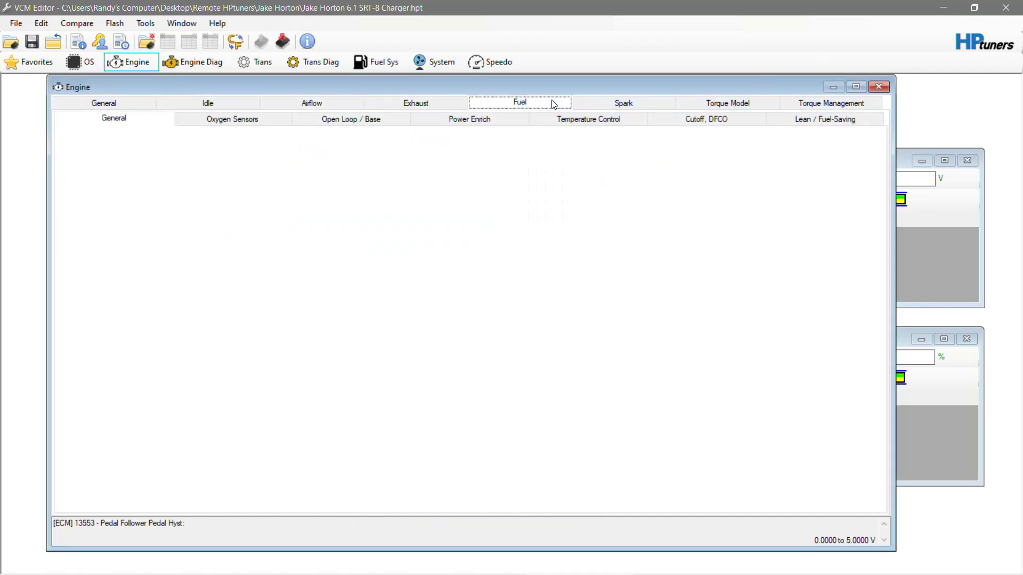
{"action": "left_click", "coordinate": [804, 103]}
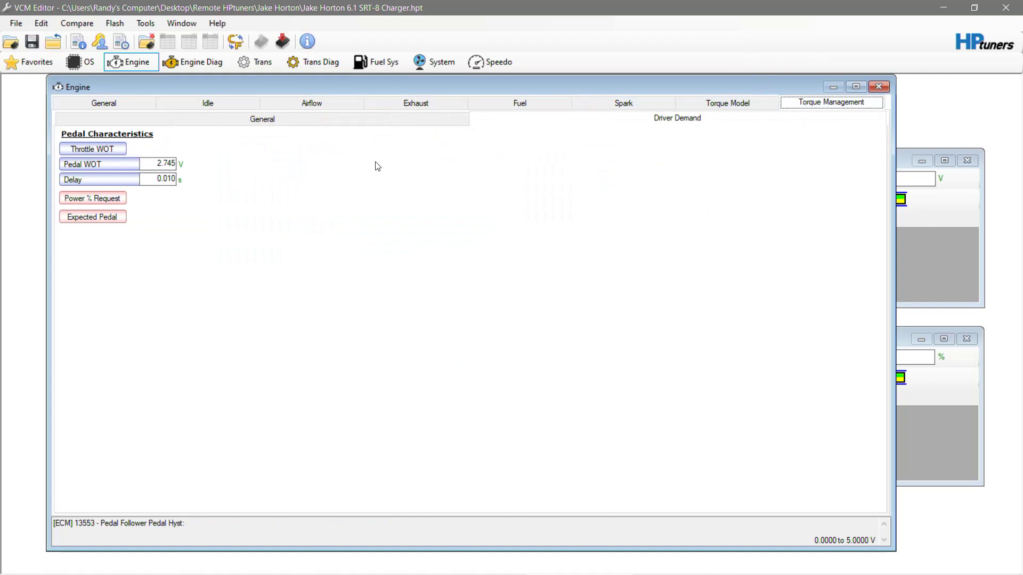
{"action": "left_click", "coordinate": [122, 147]}
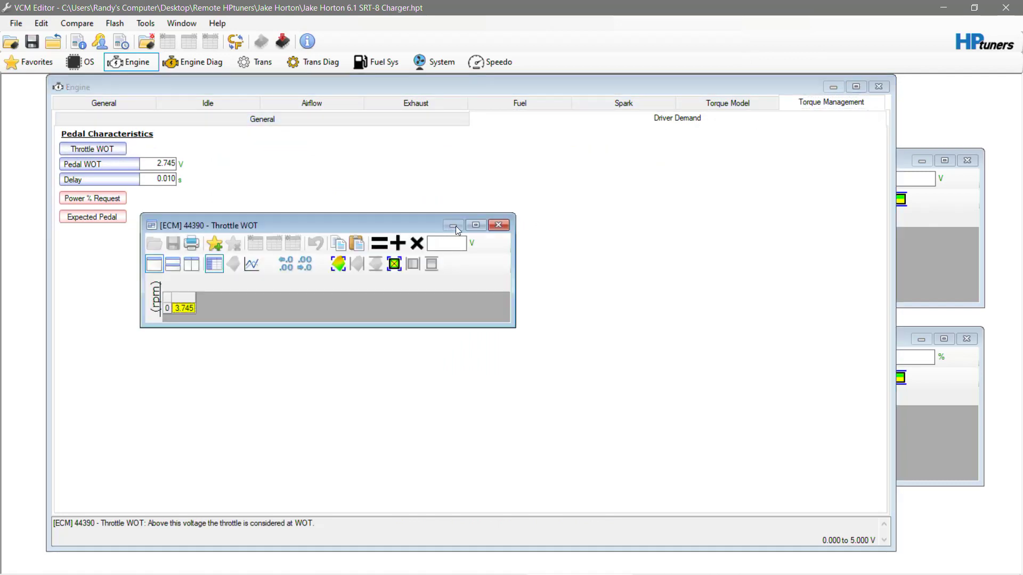
{"action": "left_click", "coordinate": [496, 226]}
{"action": "left_click", "coordinate": [927, 214]}
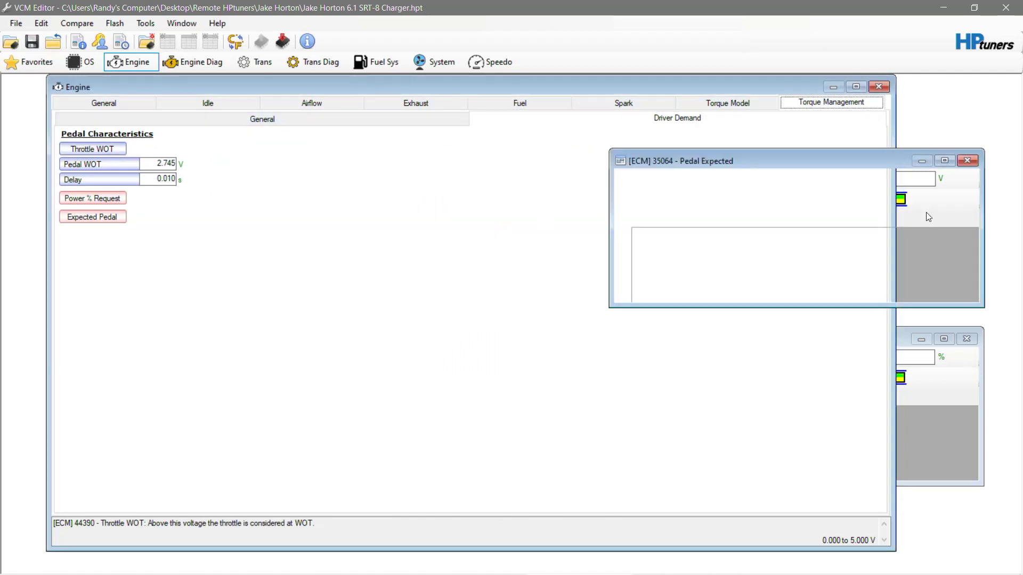
{"action": "double_click", "coordinate": [727, 245]}
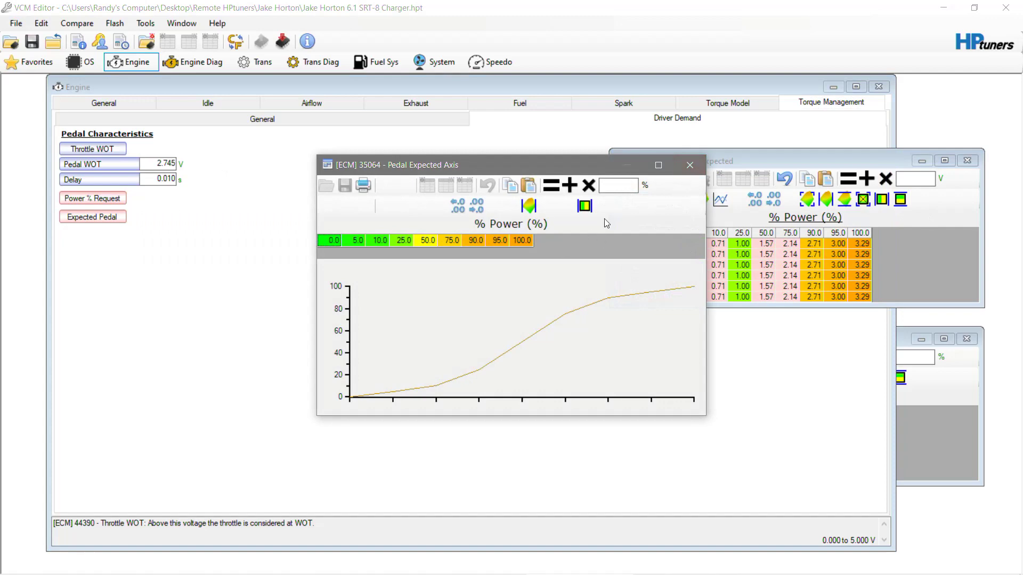
Set the whole Pedal Expected 100.0 column to 3.745 V
{"action": "left_click", "coordinate": [680, 172]}
{"action": "double_click", "coordinate": [960, 398]}
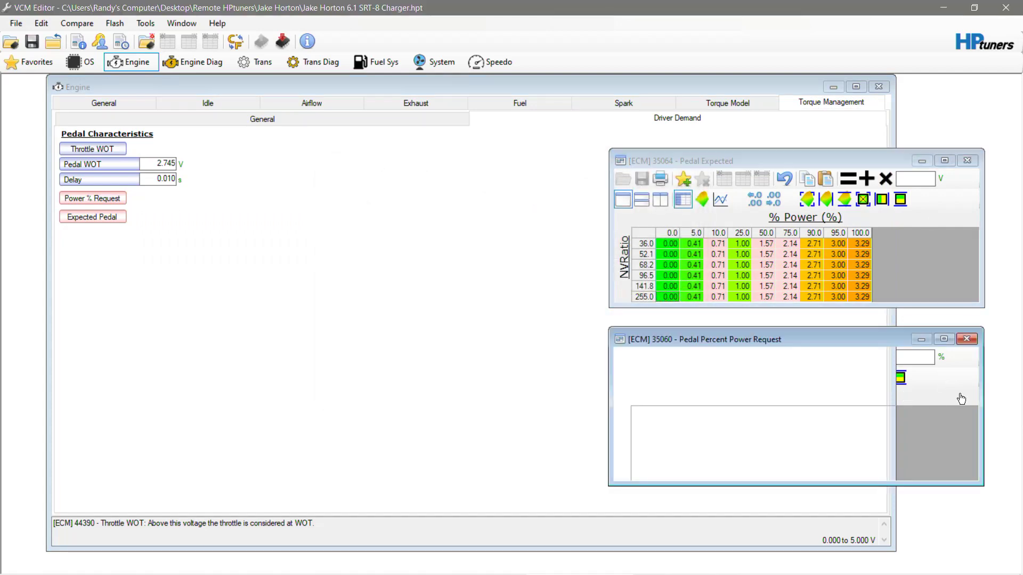
{"action": "left_click", "coordinate": [689, 164]}
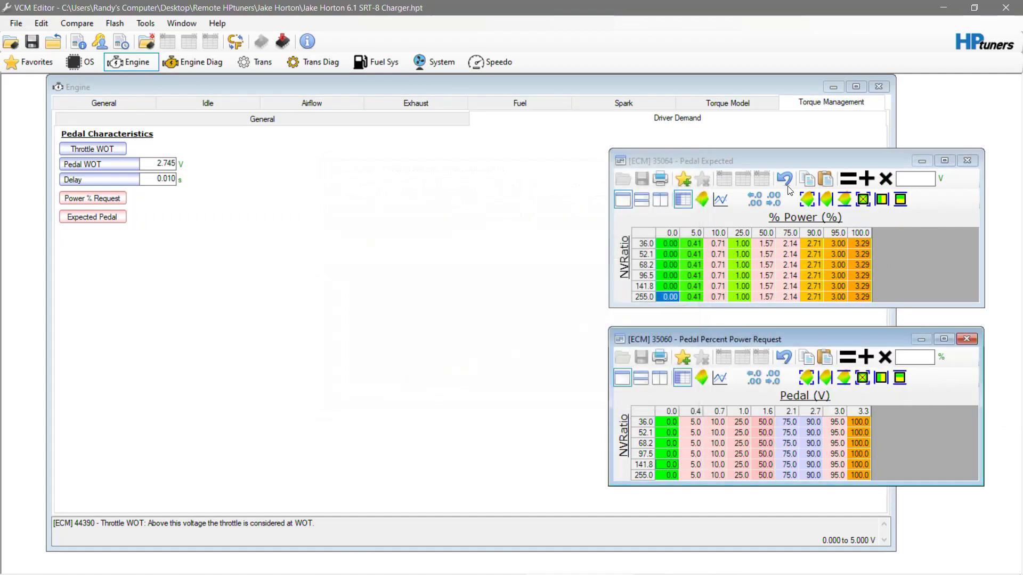
{"action": "left_click", "coordinate": [864, 236]}
{"action": "left_click", "coordinate": [904, 179]}
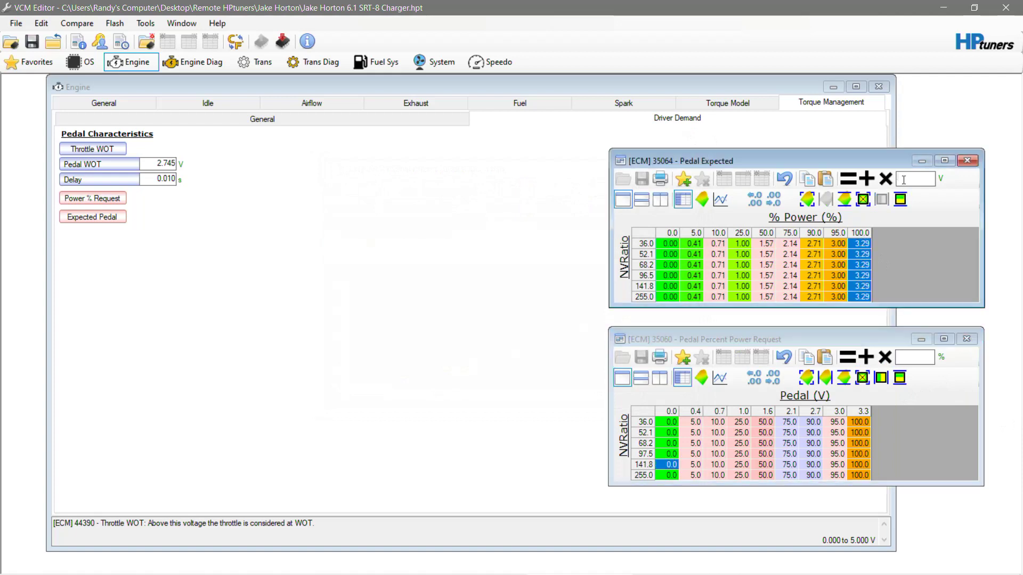
{"action": "type", "text": "3.745"}
{"action": "double_click", "coordinate": [921, 178]}
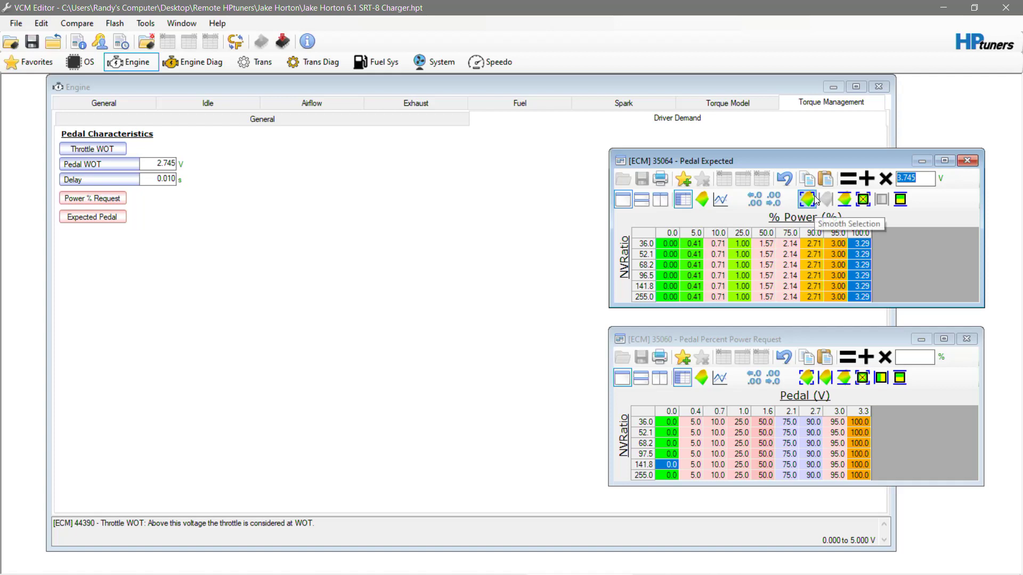
{"action": "left_click", "coordinate": [848, 178]}
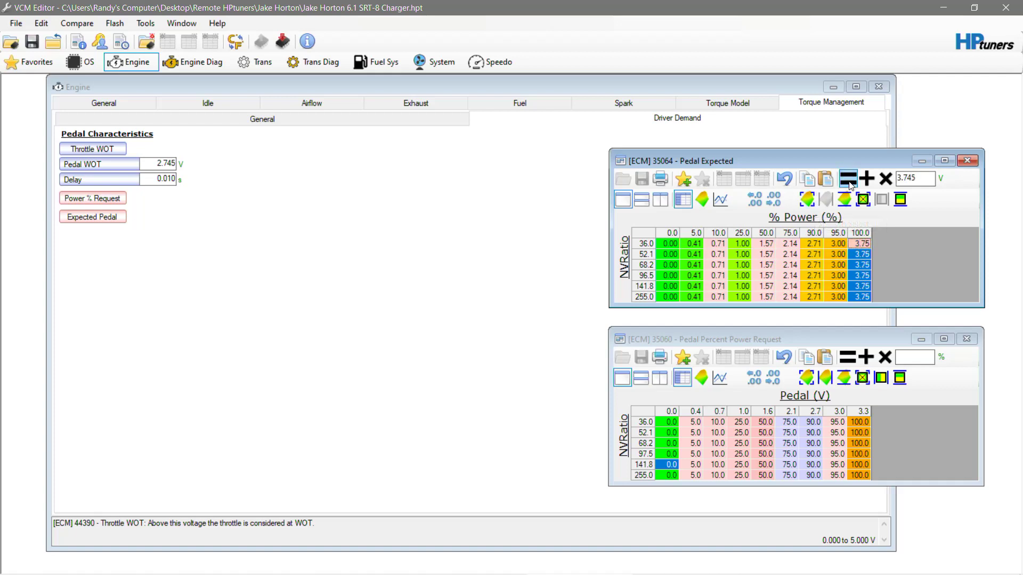
Change the Power Request pedal axis top breakpoint from 3.3 to 3.7
{"action": "left_click", "coordinate": [864, 419]}
{"action": "right_click", "coordinate": [864, 419]}
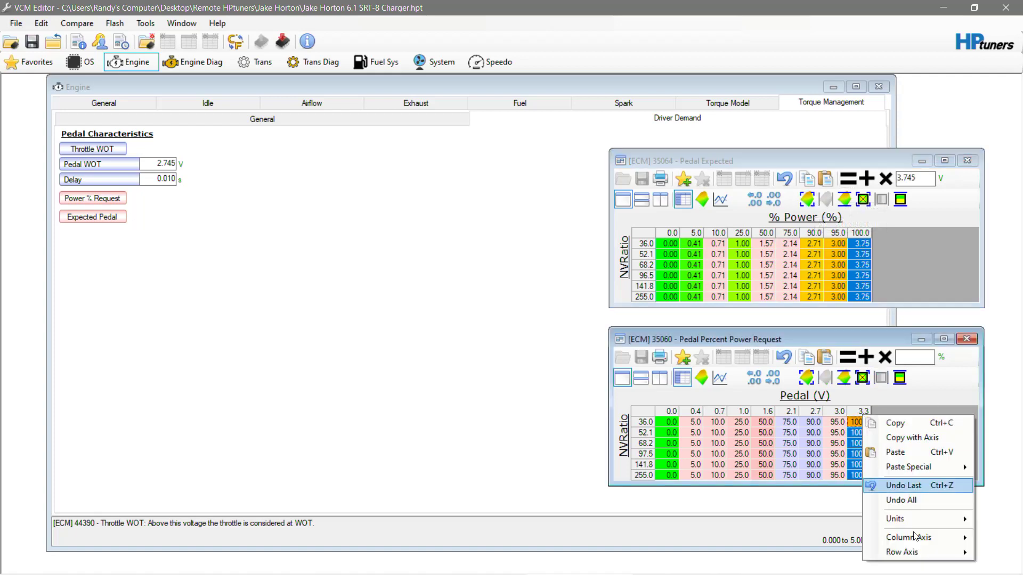
{"action": "mouse_move", "coordinate": [936, 538]}
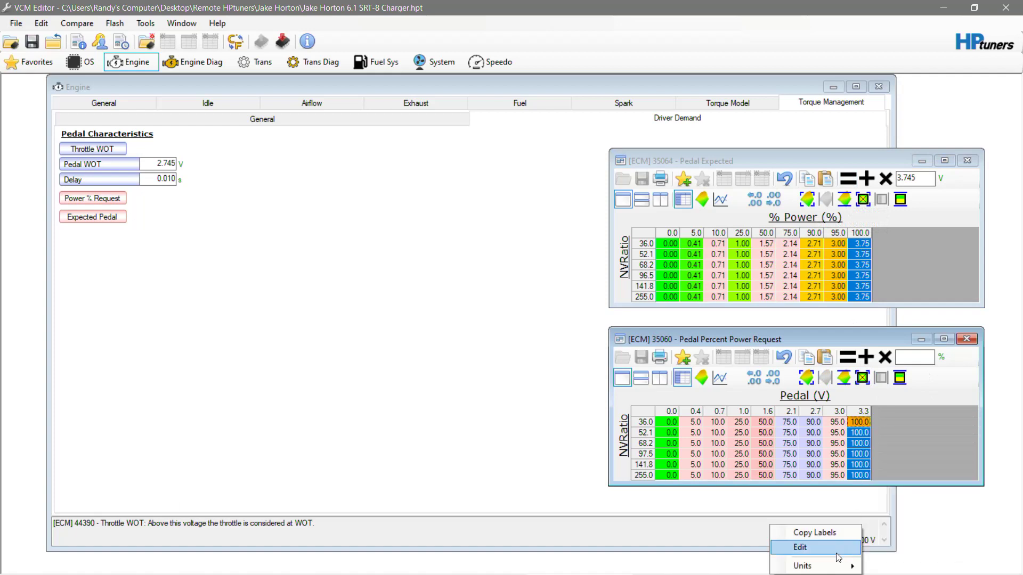
{"action": "left_click", "coordinate": [800, 547]}
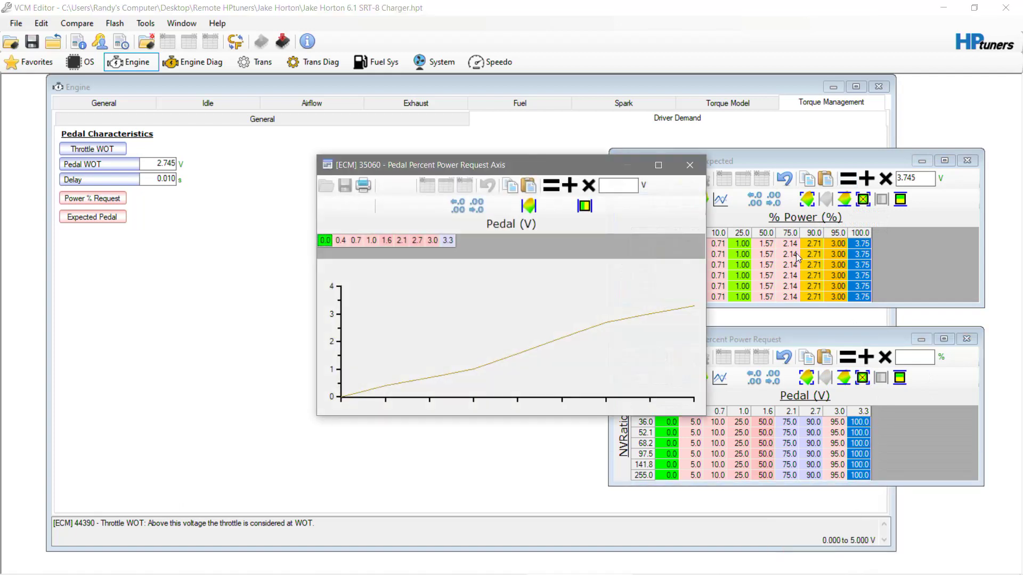
{"action": "left_click", "coordinate": [451, 241]}
{"action": "type", "text": "3.7"}
{"action": "key", "text": "Return"}
{"action": "left_click", "coordinate": [689, 165]}
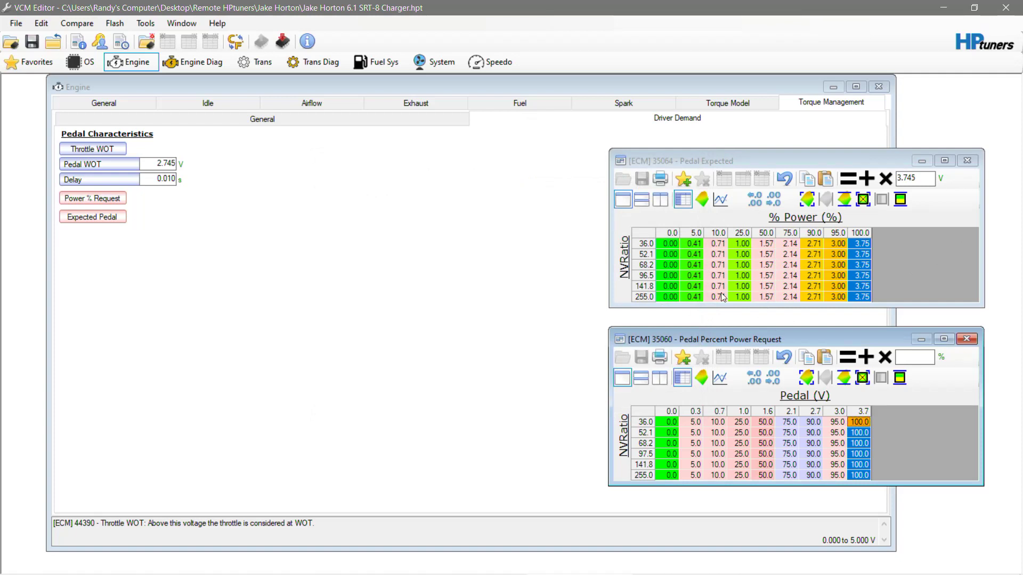
Close both pedal tables and confirm Throttle WOT reads 3.745 V
{"action": "left_click", "coordinate": [967, 161]}
{"action": "left_click", "coordinate": [967, 339]}
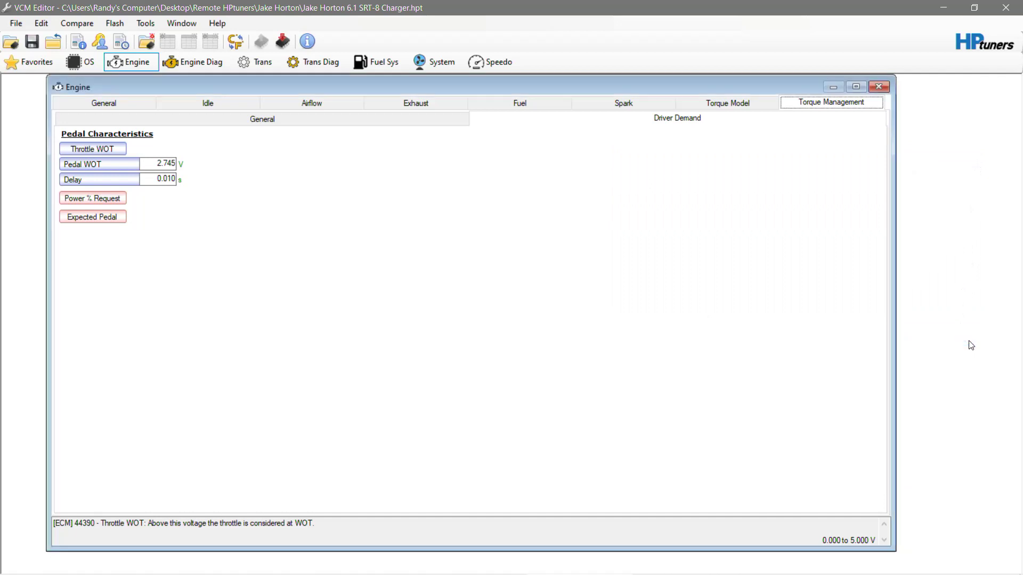
{"action": "left_click", "coordinate": [119, 153]}
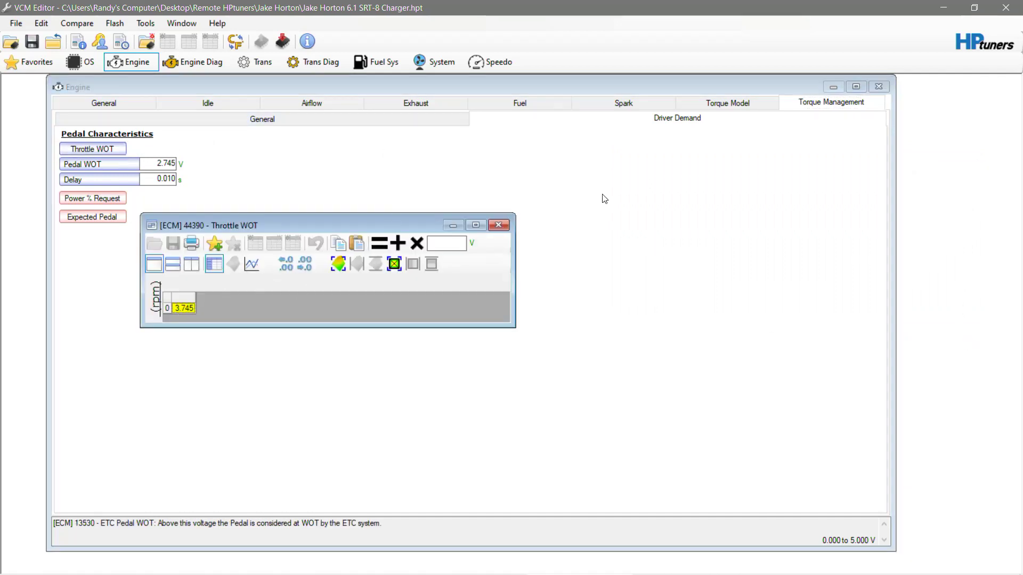
{"action": "left_click", "coordinate": [499, 225]}
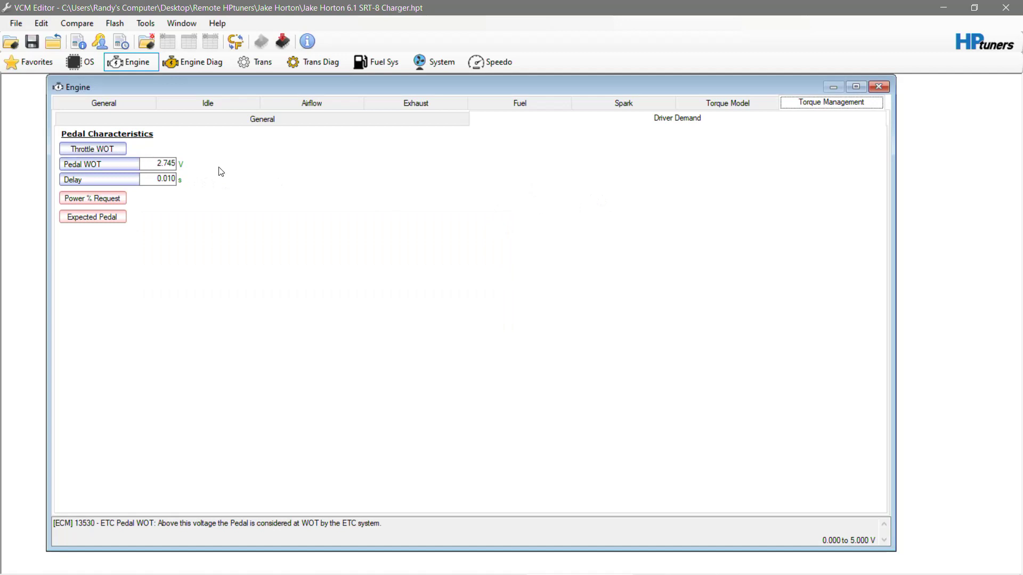
{"action": "left_click", "coordinate": [92, 149]}
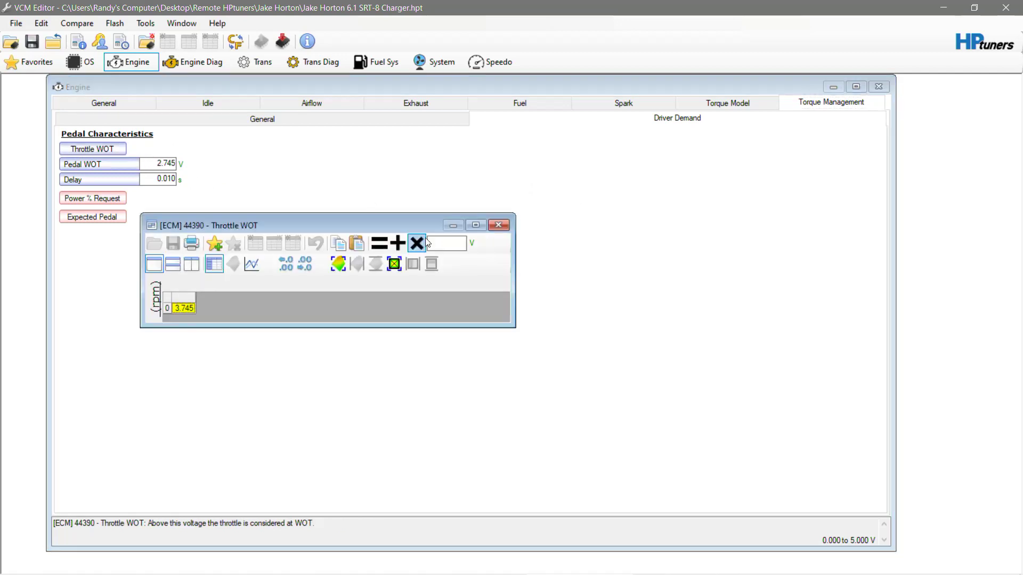
{"action": "left_click", "coordinate": [506, 228]}
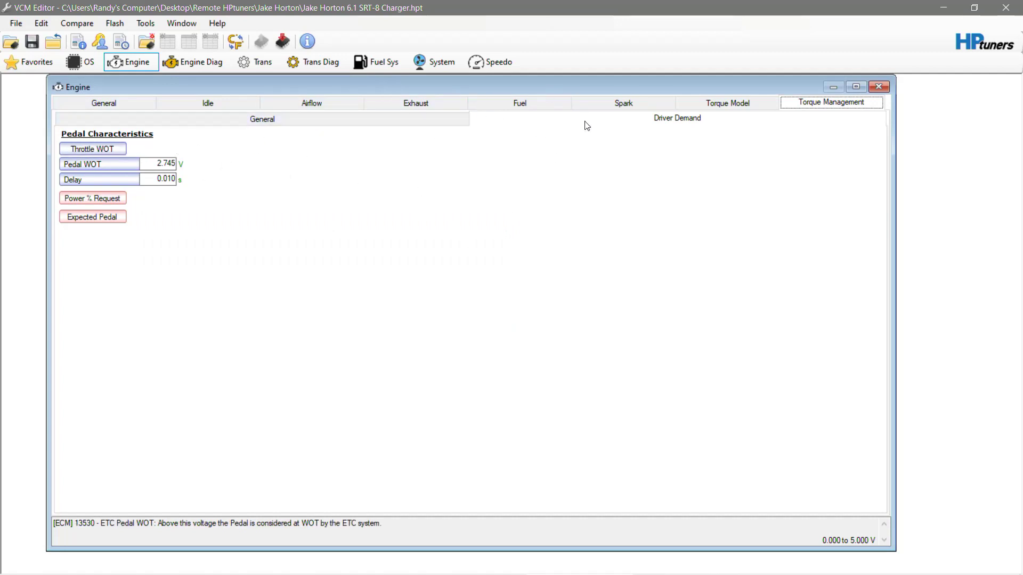
Recheck the Maximum Demanded Throttle Voltage table, then return to the Driver Demand page showing Pedal WOT 2.745 V
{"action": "left_click", "coordinate": [335, 103]}
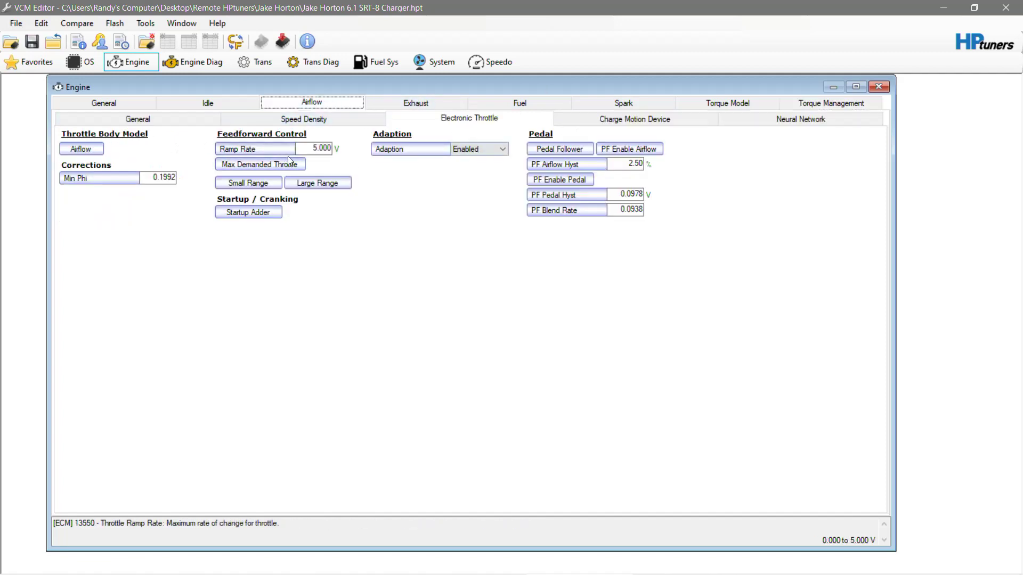
{"action": "left_click", "coordinate": [261, 165]}
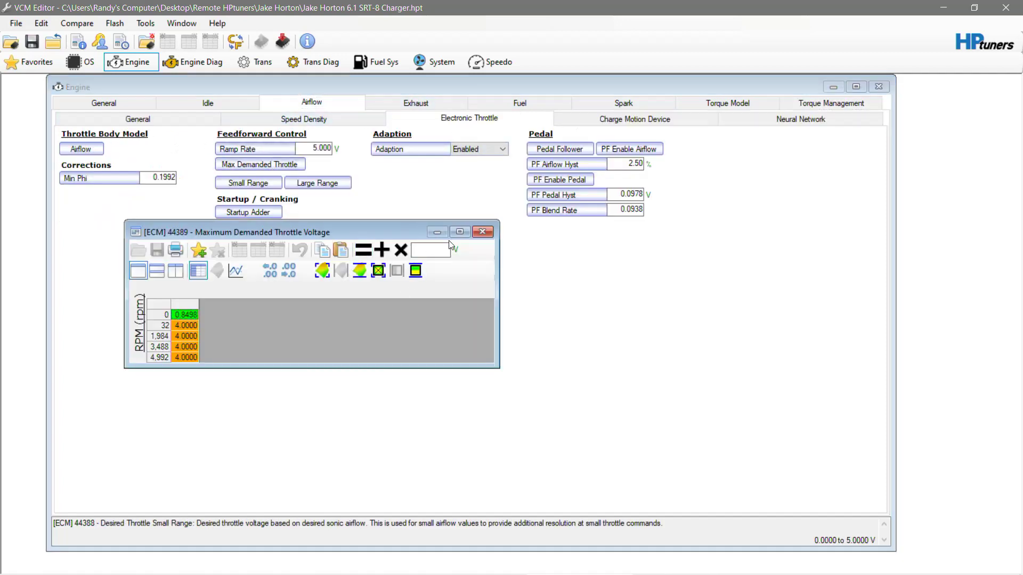
{"action": "left_click", "coordinate": [482, 232]}
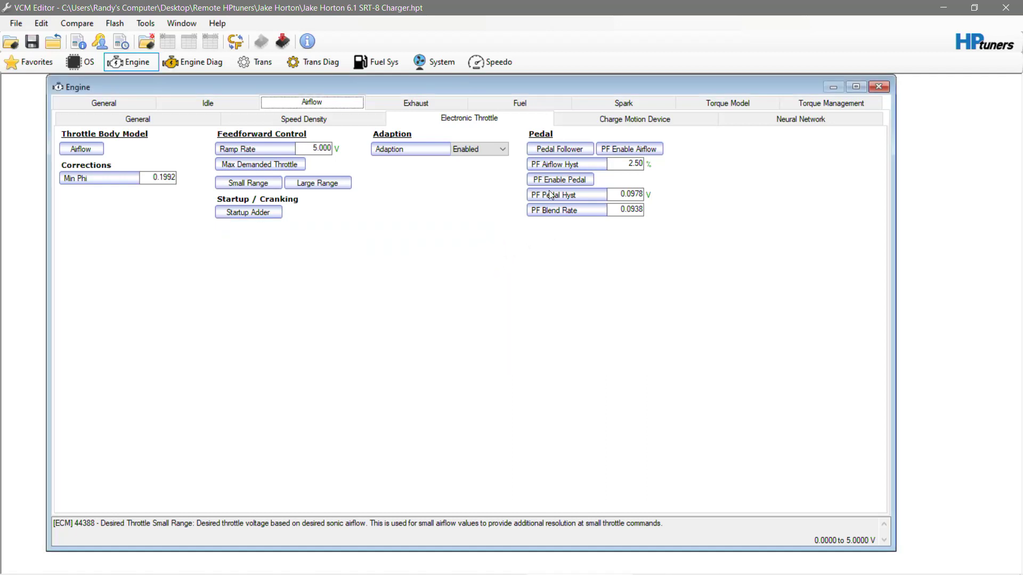
{"action": "left_click", "coordinate": [788, 120]}
{"action": "left_click", "coordinate": [311, 123]}
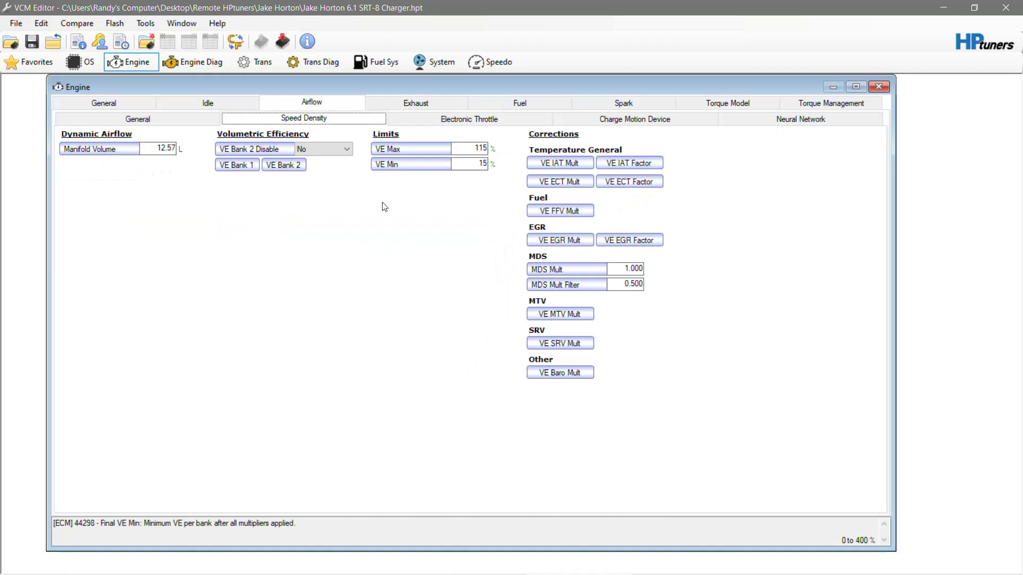
{"action": "left_click", "coordinate": [853, 106]}
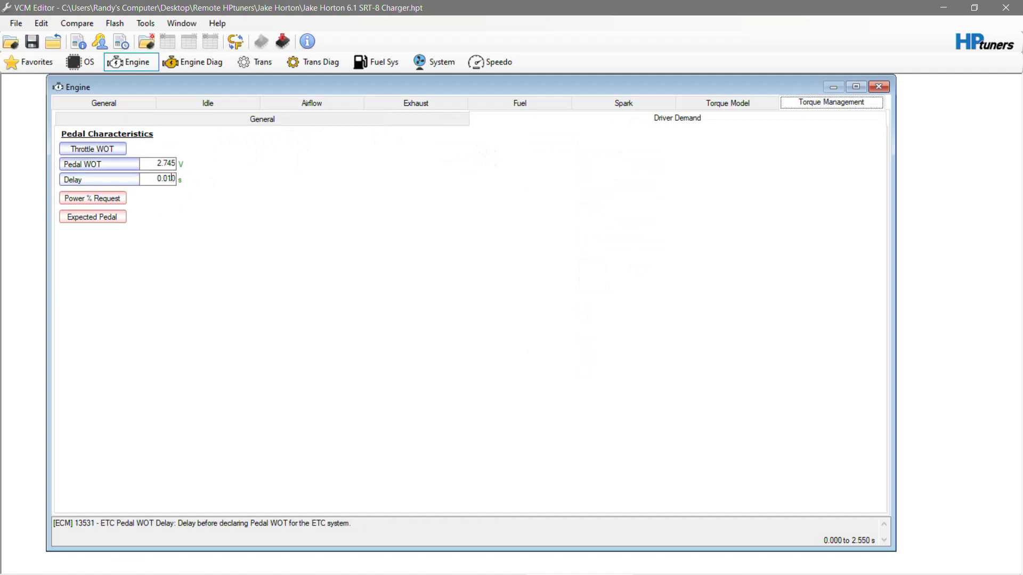
Open the Torque Management General page showing Max Torque 959 lb ft
{"action": "left_click", "coordinate": [358, 121]}
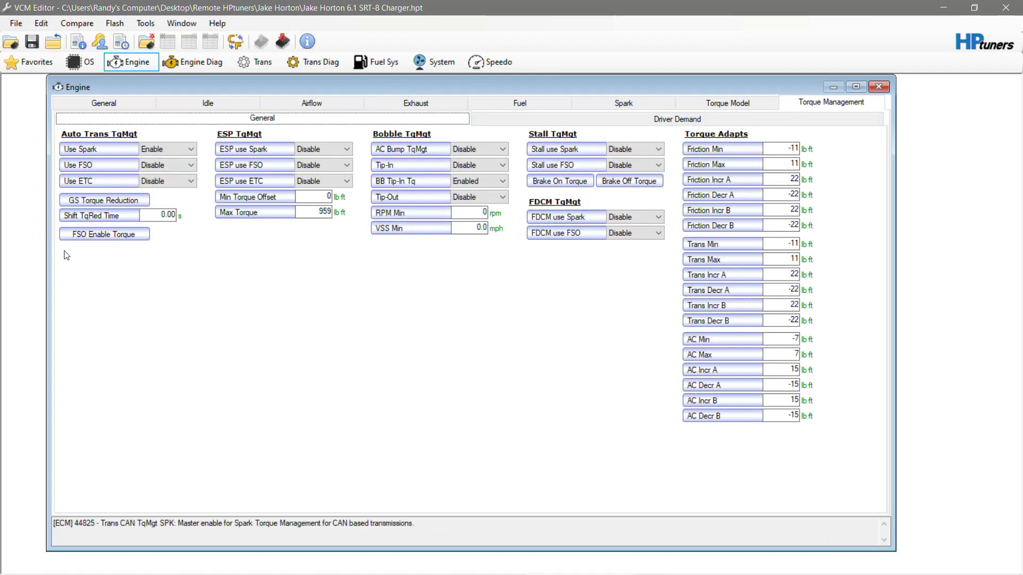
{"action": "left_click", "coordinate": [101, 201]}
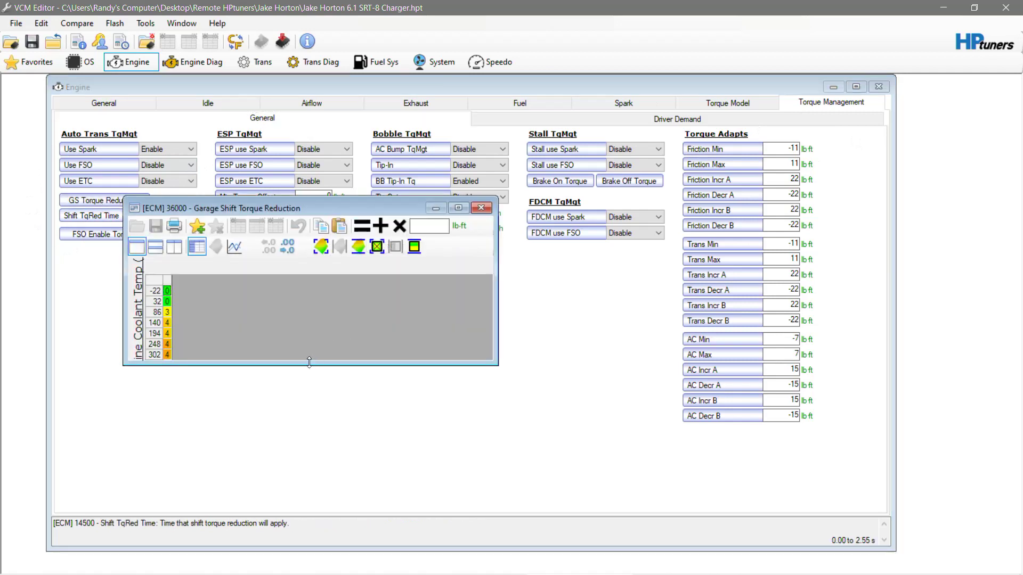
{"action": "left_click_drag", "start_coordinate": [313, 366], "coordinate": [314, 443]}
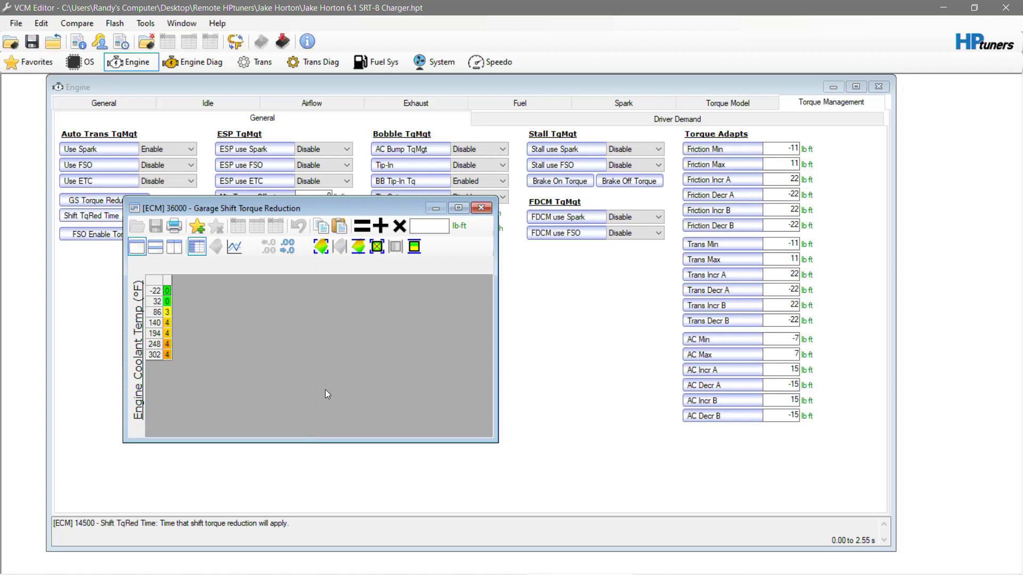
{"action": "left_click", "coordinate": [481, 207]}
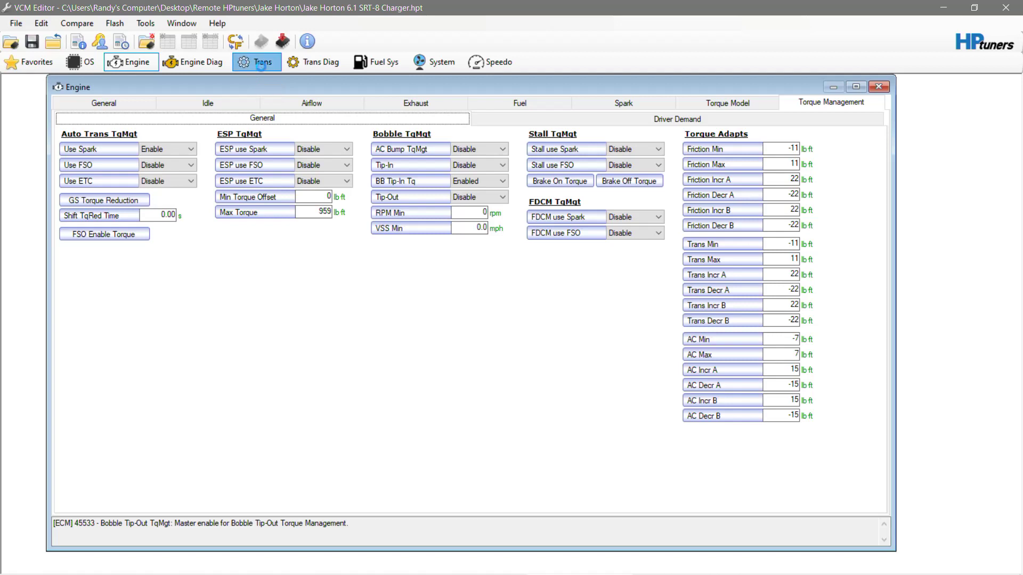
Enter 9999 for the transmission Max Engine torque limit and accept the override, raising it to 3,325 lb ft
{"action": "left_click", "coordinate": [261, 66]}
{"action": "left_click", "coordinate": [794, 102]}
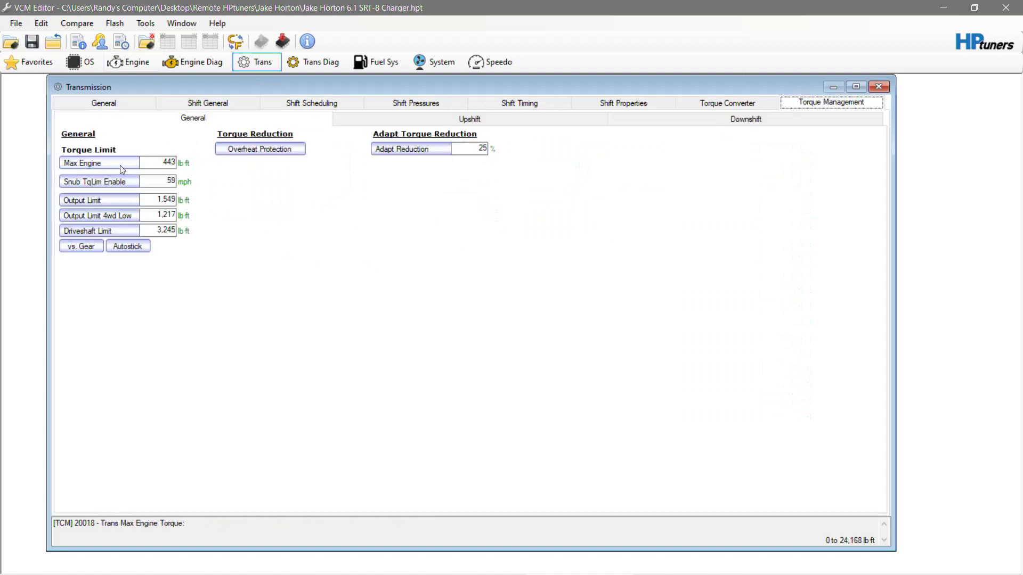
{"action": "left_click", "coordinate": [158, 163]}
{"action": "type", "text": "9999"}
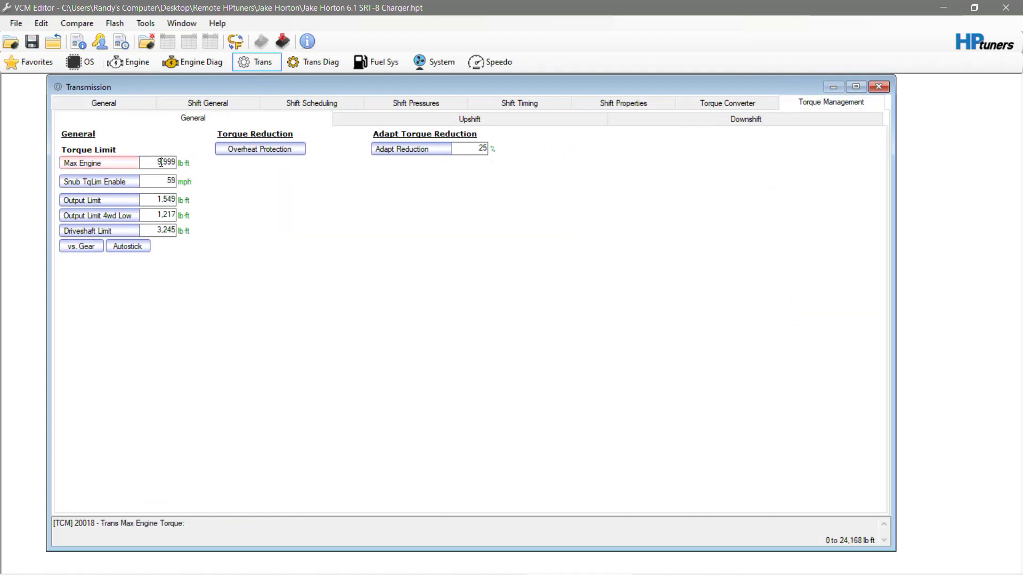
{"action": "key", "text": "Return"}
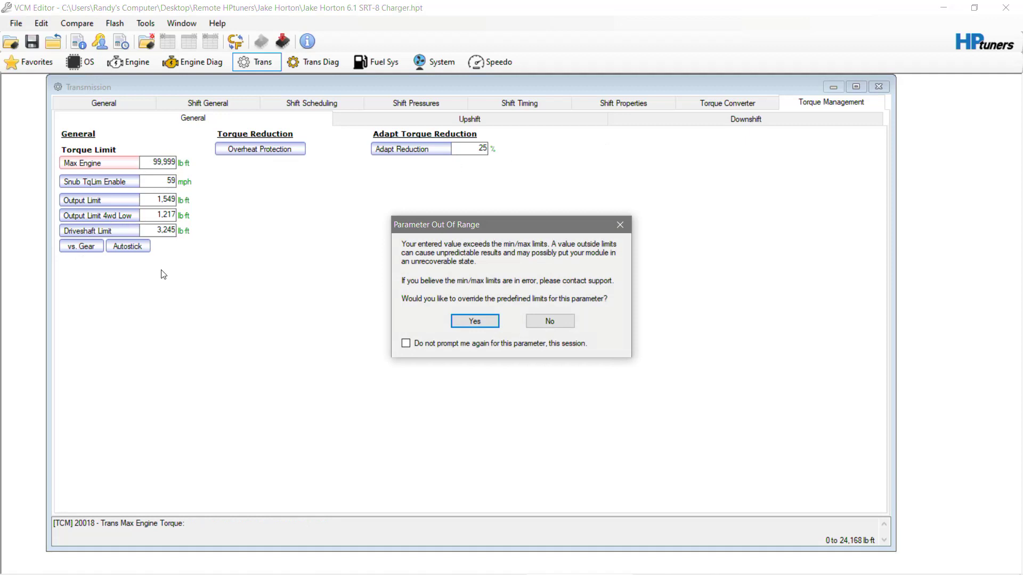
{"action": "left_click", "coordinate": [469, 320]}
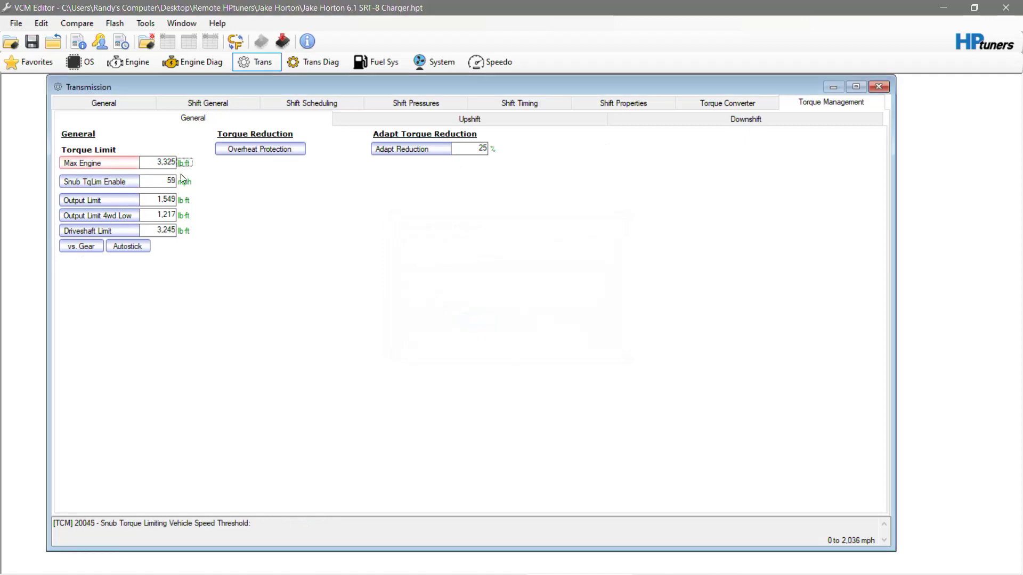
Try setting all gear torque values to 999999, silence the out-of-range warnings, and decline the override so values clamp to the maximum
{"action": "left_click", "coordinate": [82, 244]}
{"action": "left_click_drag", "start_coordinate": [335, 250], "coordinate": [421, 253]}
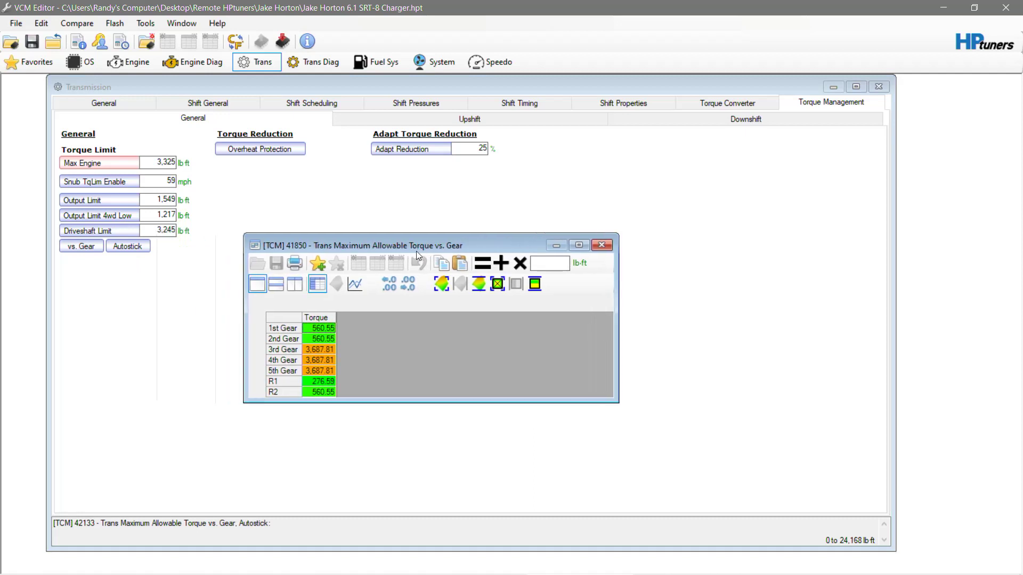
{"action": "left_click", "coordinate": [298, 318]}
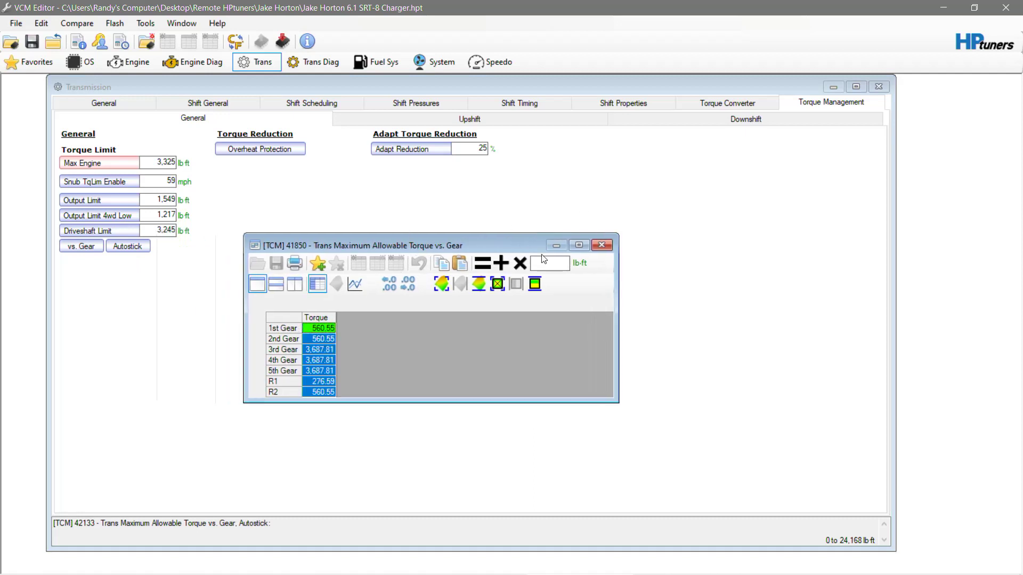
{"action": "left_click", "coordinate": [543, 262]}
{"action": "type", "text": "999999"}
{"action": "left_click", "coordinate": [479, 265]}
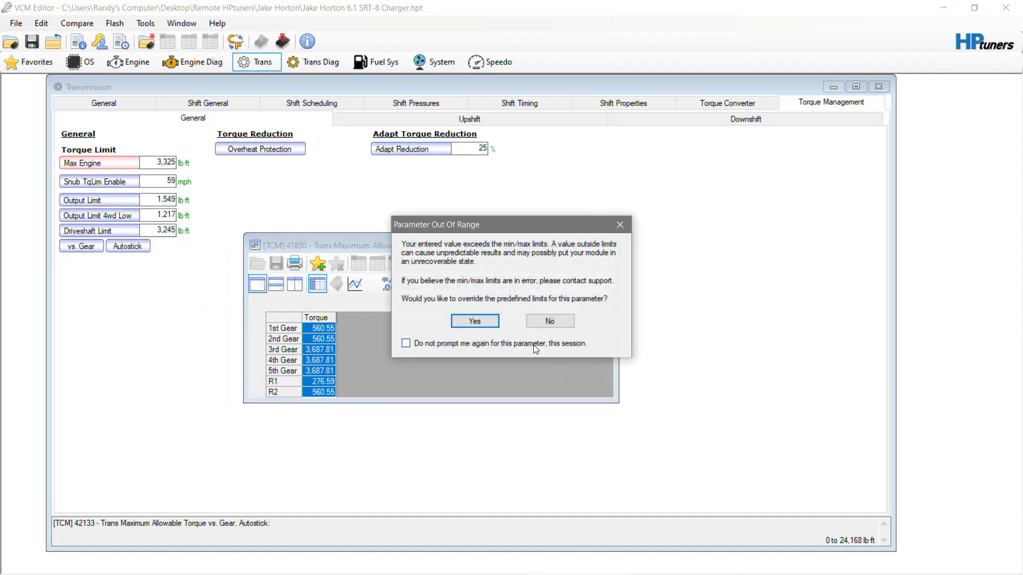
{"action": "left_click", "coordinate": [406, 344]}
{"action": "left_click", "coordinate": [536, 320]}
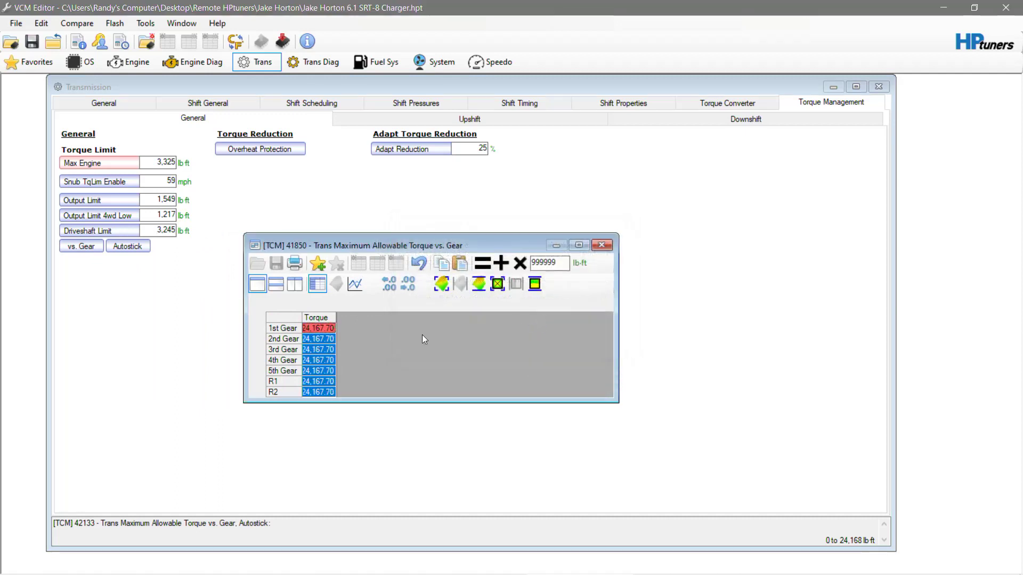
Recheck the torque vs. gear table and look at the autostick allowable torque table
{"action": "left_click", "coordinate": [601, 245]}
{"action": "left_click", "coordinate": [81, 246]}
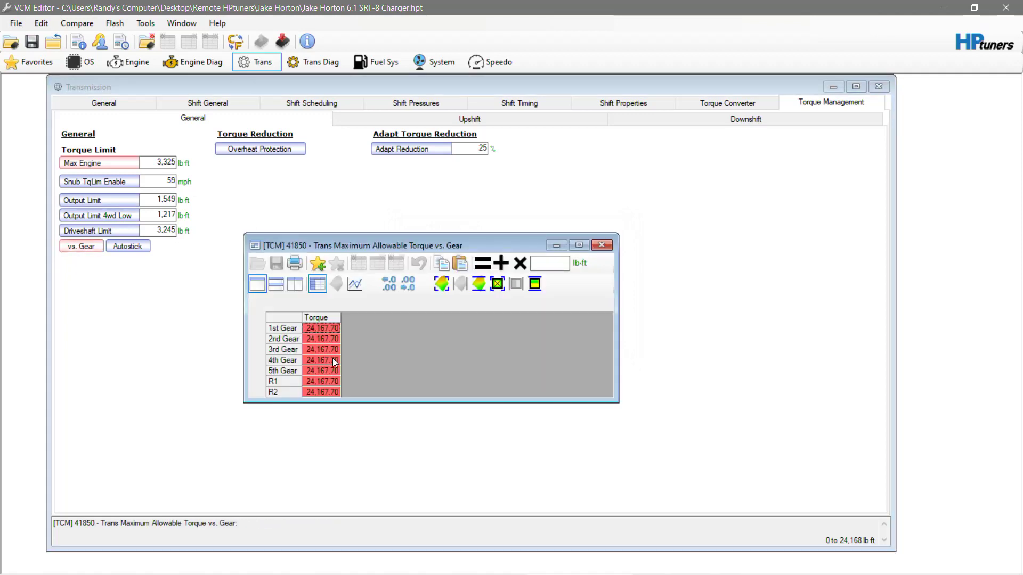
{"action": "left_click", "coordinate": [601, 245]}
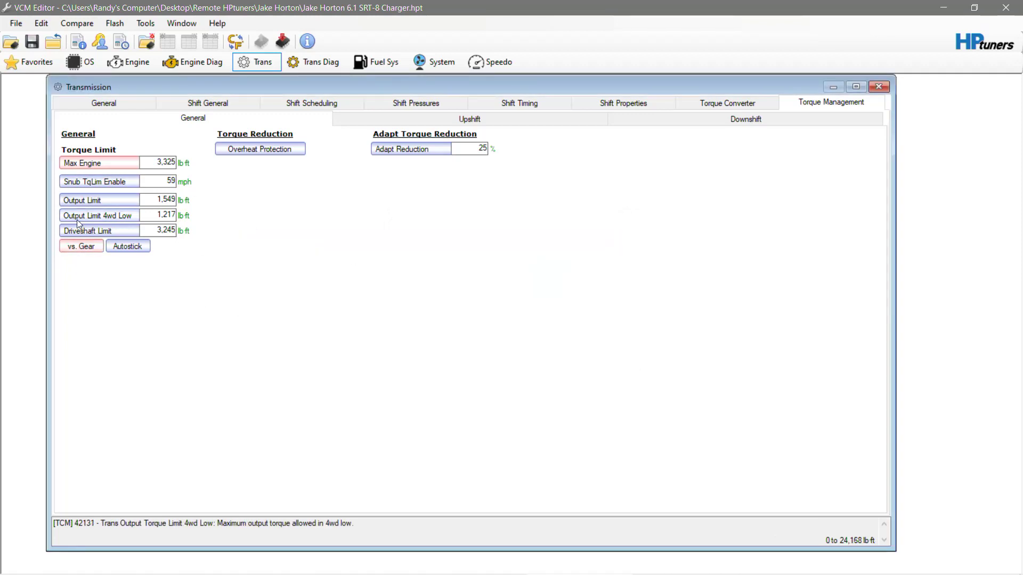
{"action": "left_click", "coordinate": [142, 246]}
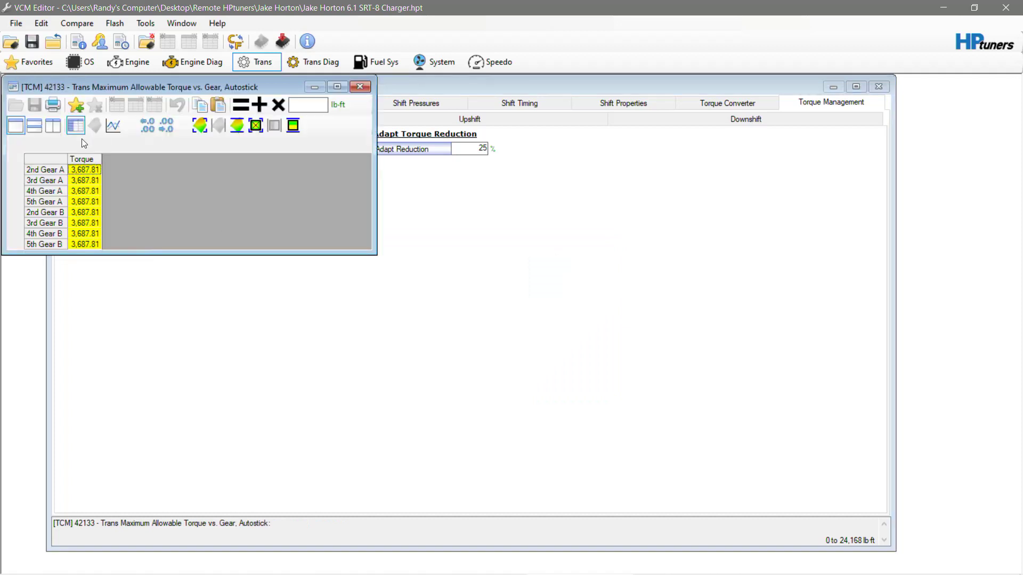
{"action": "left_click", "coordinate": [359, 86]}
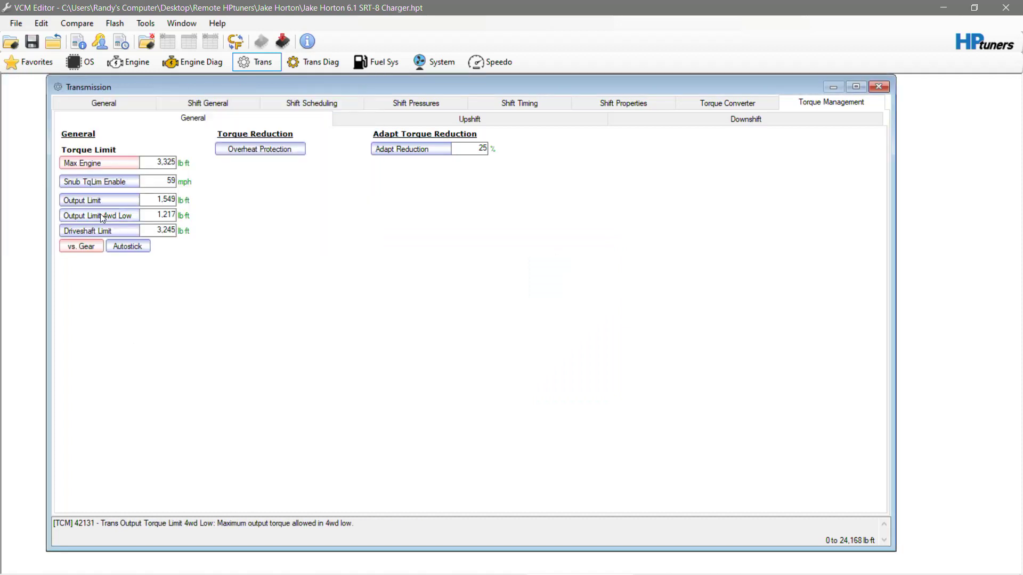
Replace every gear's maximum allowable torque with 3687 (3,687.07 lb ft)
{"action": "left_click", "coordinate": [81, 246]}
{"action": "left_click", "coordinate": [296, 321]}
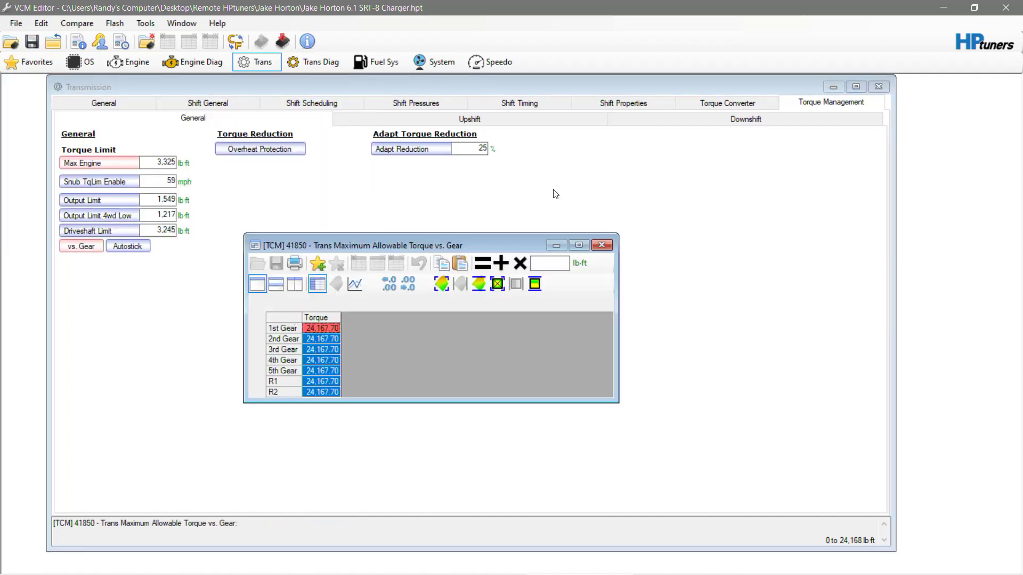
{"action": "left_click", "coordinate": [549, 263]}
{"action": "type", "text": "36"}
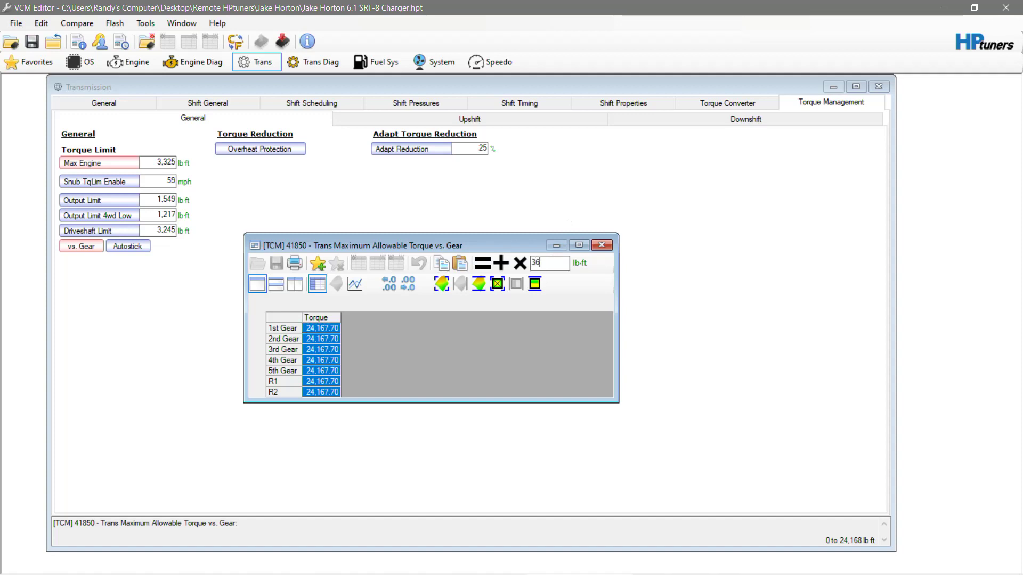
{"action": "type", "text": "87"}
{"action": "left_click", "coordinate": [489, 271]}
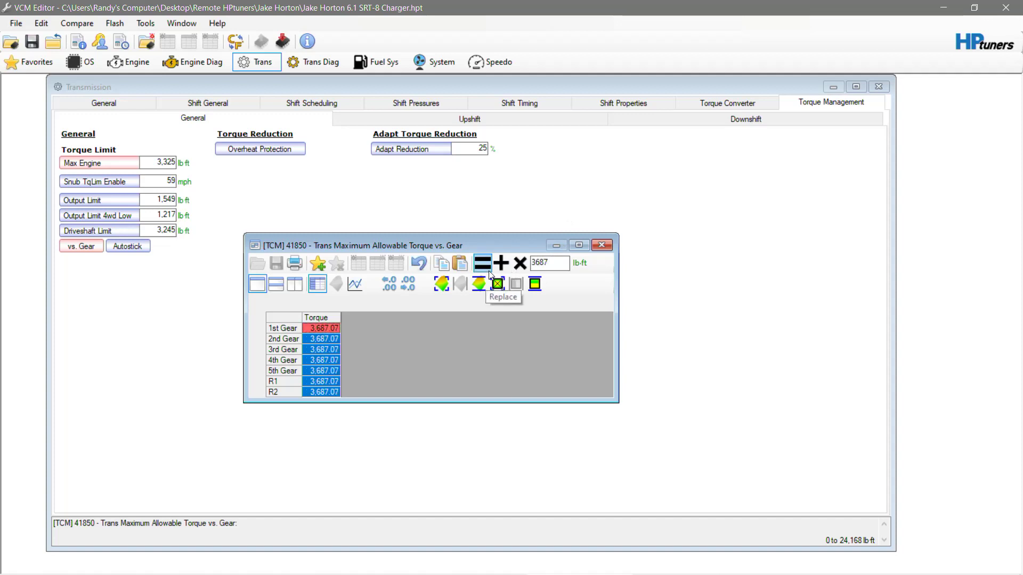
{"action": "left_click", "coordinate": [604, 245]}
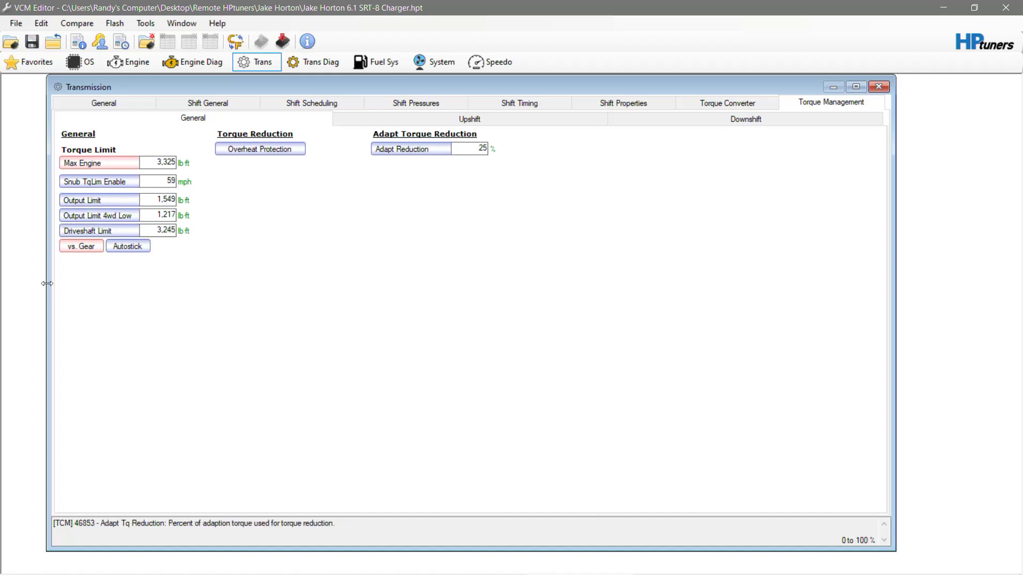
Trial-scale the 1-2 upshift torque reduction table by 0.95, then undo it and close the table
{"action": "left_click", "coordinate": [393, 121]}
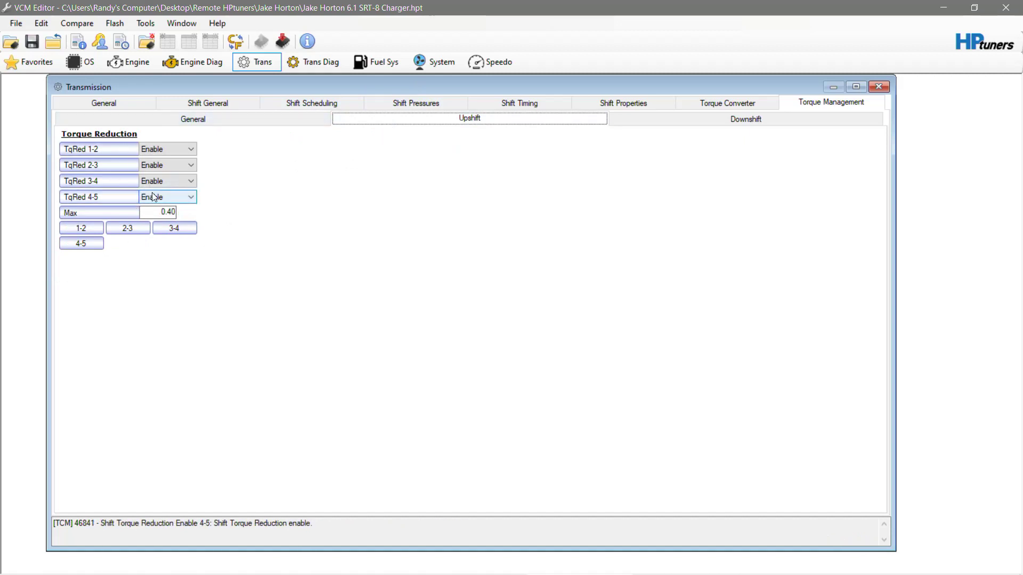
{"action": "left_click", "coordinate": [81, 228]}
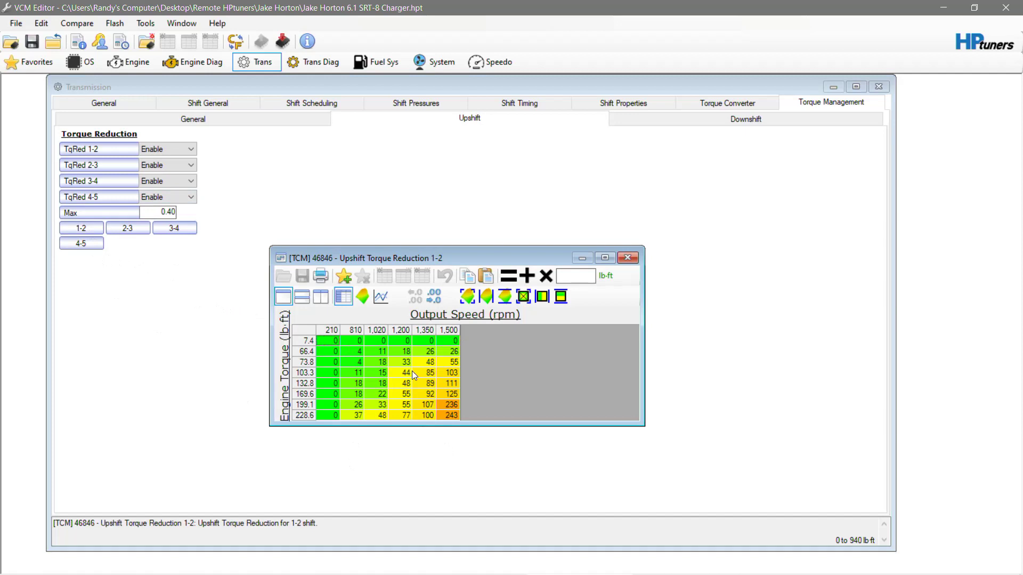
{"action": "left_click", "coordinate": [309, 331]}
{"action": "type", "text": ".95"}
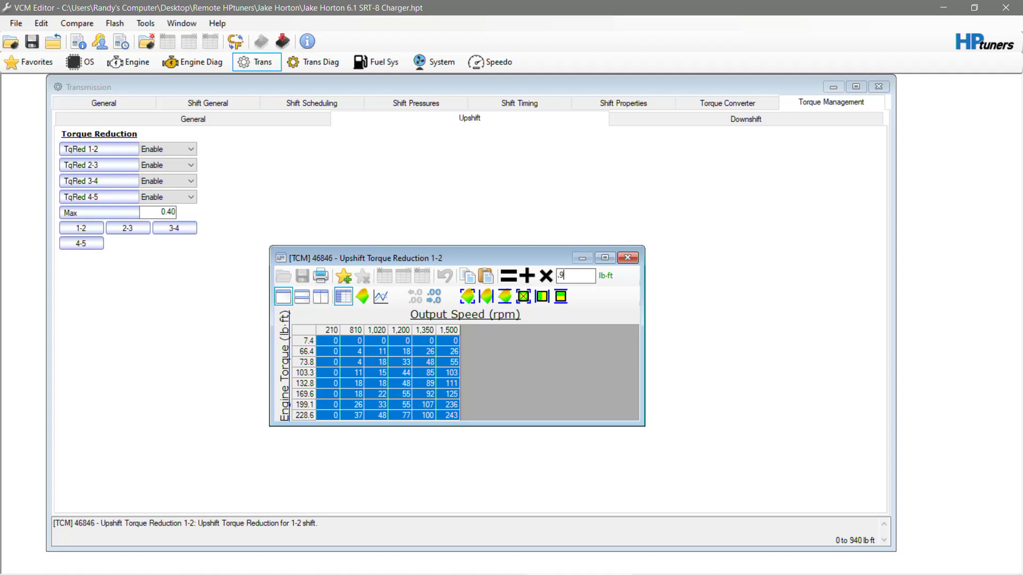
{"action": "left_click", "coordinate": [547, 278]}
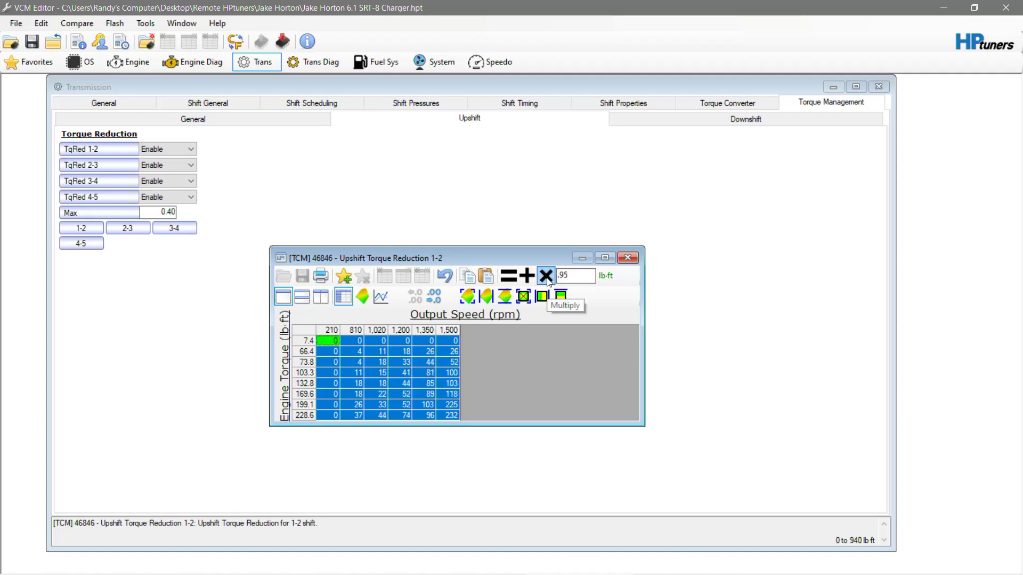
{"action": "left_click", "coordinate": [444, 276]}
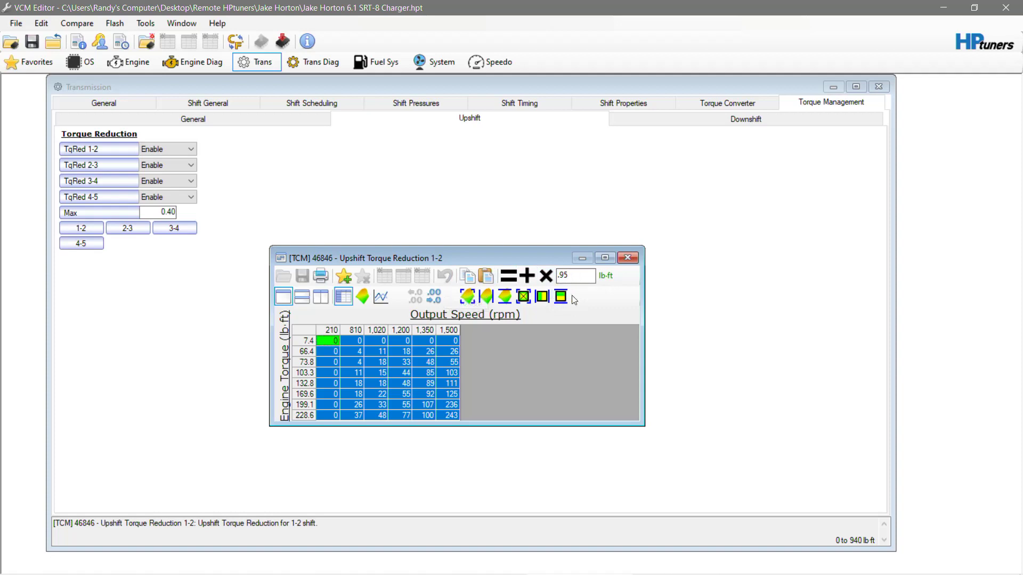
{"action": "left_click", "coordinate": [628, 257]}
{"action": "left_click", "coordinate": [723, 105]}
Return to Torque Management and show the Downshift page, with Max reduction at 70%
{"action": "left_click", "coordinate": [809, 101]}
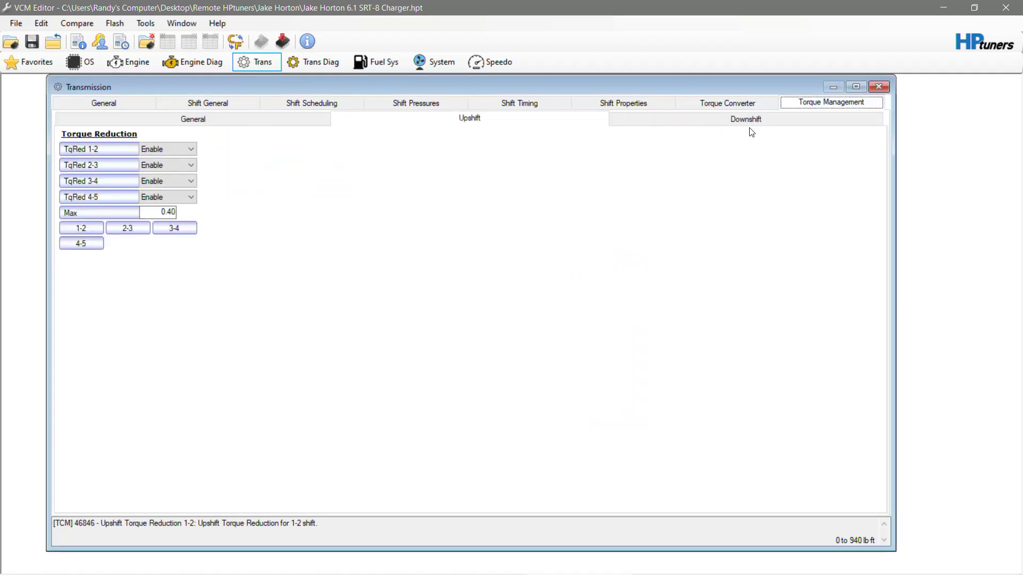
{"action": "left_click", "coordinate": [756, 119]}
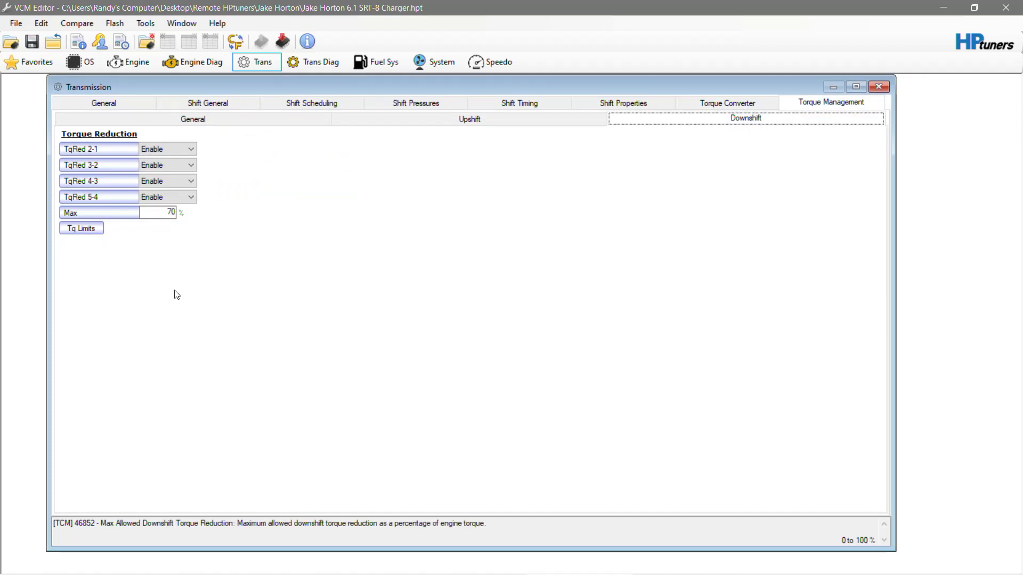